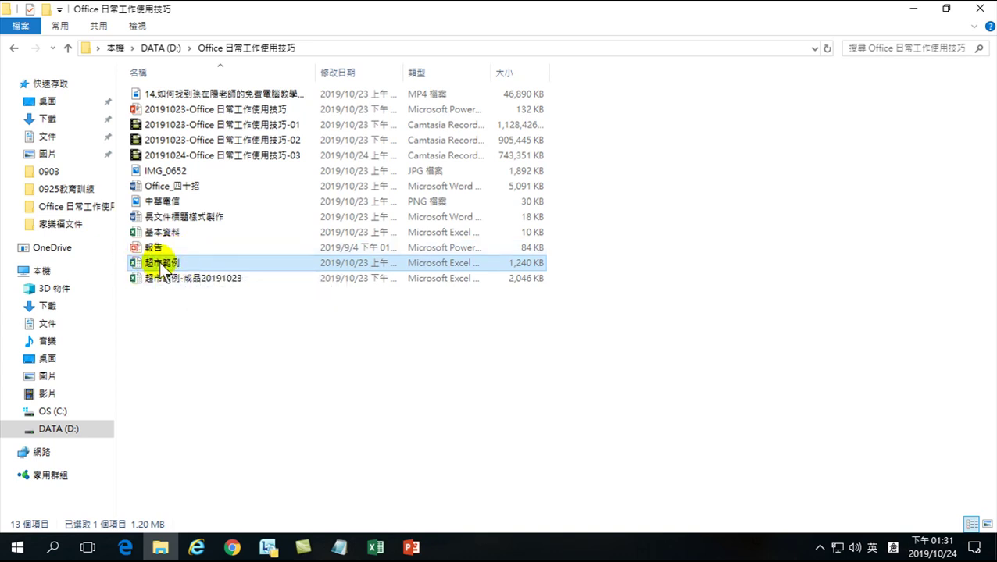
Close the already open 超市範例 workbook without saving its changes and reopen it from the Office 日常工作使用技巧 folder
double_click(165, 266)
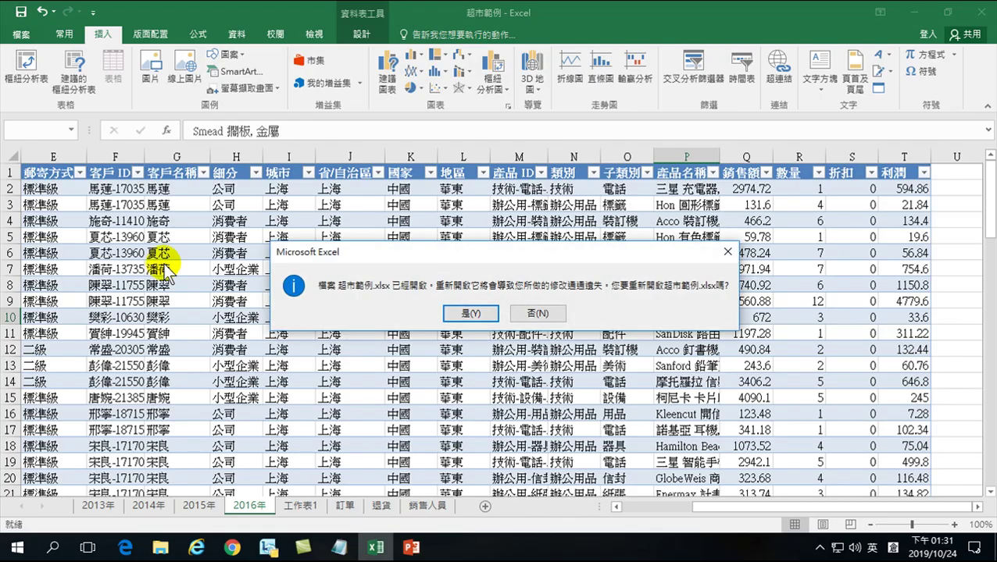
left_click(528, 312)
left_click(982, 14)
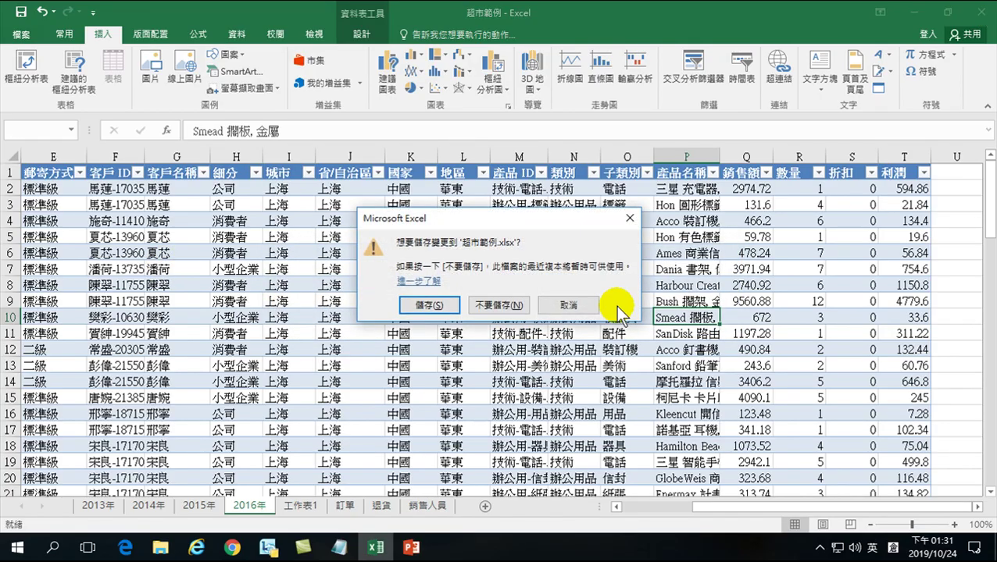
left_click(500, 307)
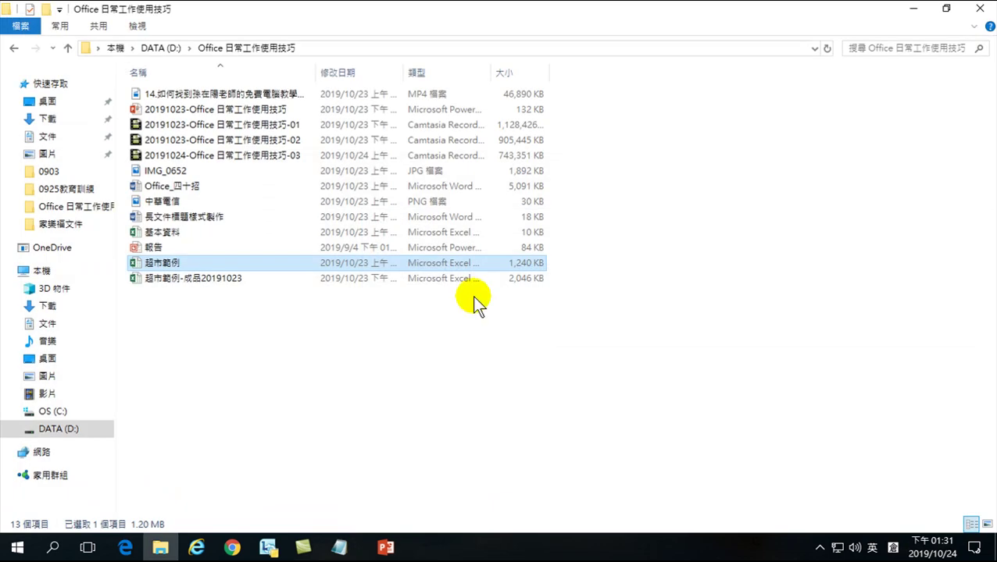
double_click(169, 264)
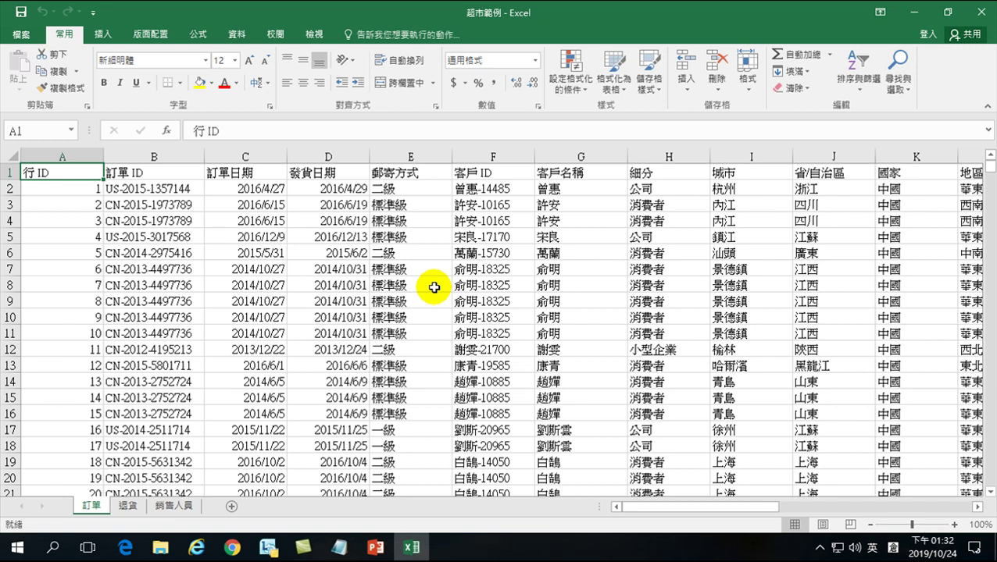
Insert a pivot table on a new worksheet from the 訂單 data range $A$1:$T$10001
left_click(387, 302)
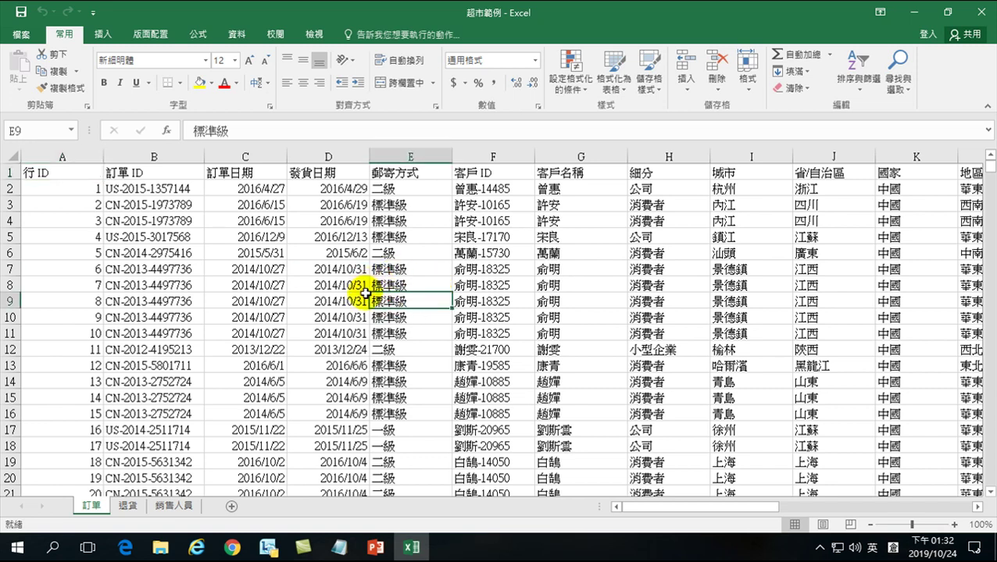
left_click(104, 34)
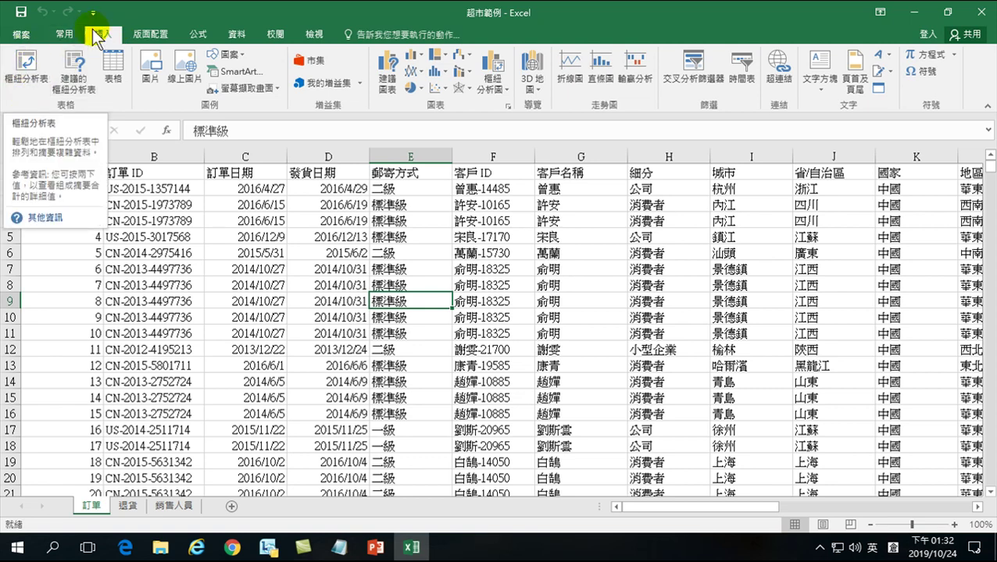
left_click(29, 77)
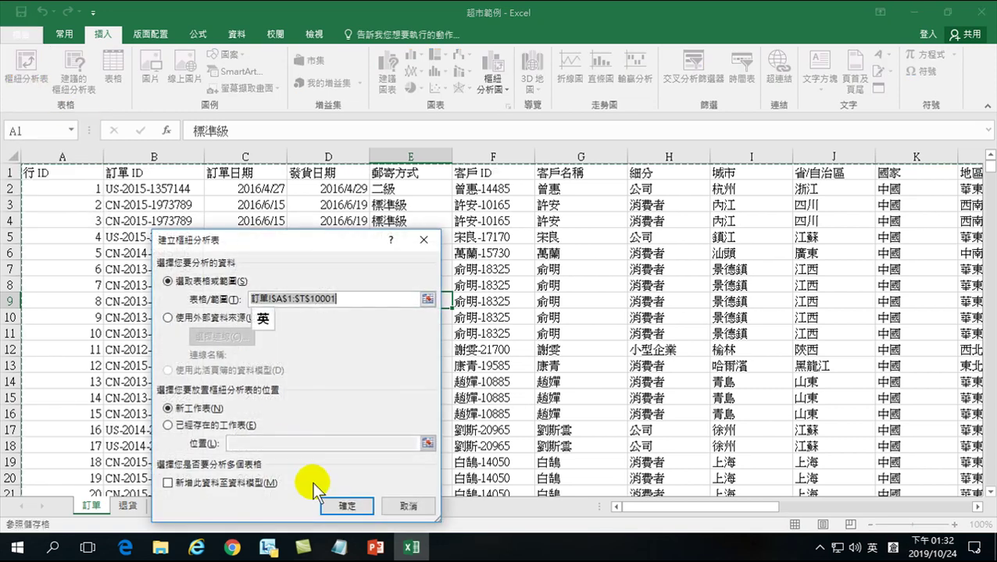
left_click(346, 506)
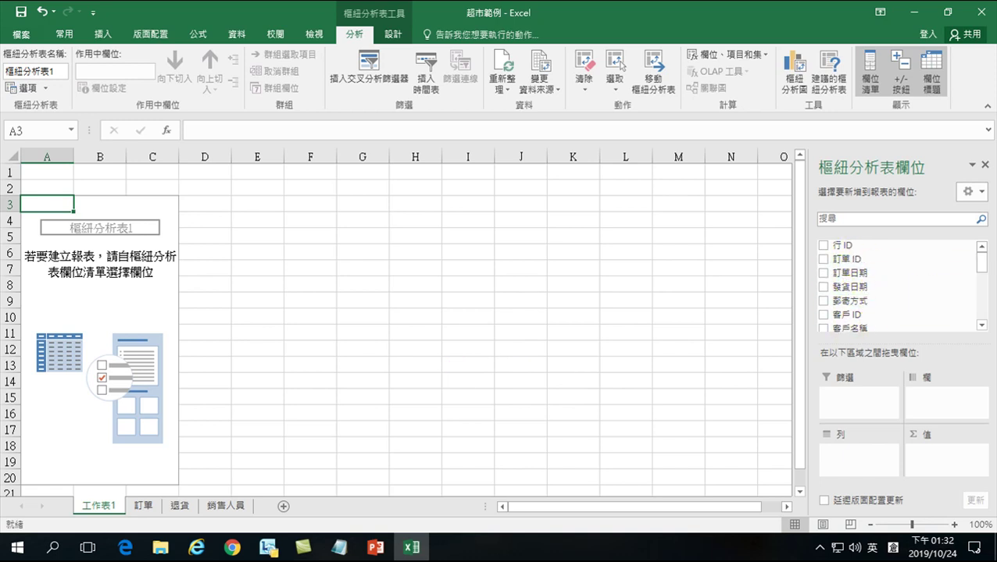
Add the 訂單日期 field to the pivot table's rows and the 利潤 field to its values
left_click_drag(981, 260, 985, 281)
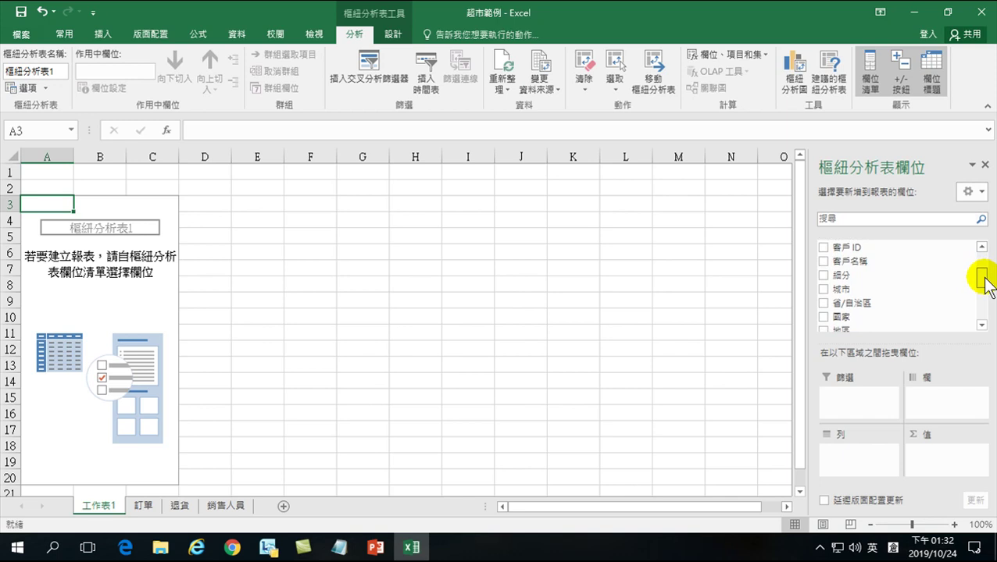
mouse_move(985, 280)
left_mouse_down()
mouse_move(986, 314)
mouse_move(981, 269)
left_mouse_up()
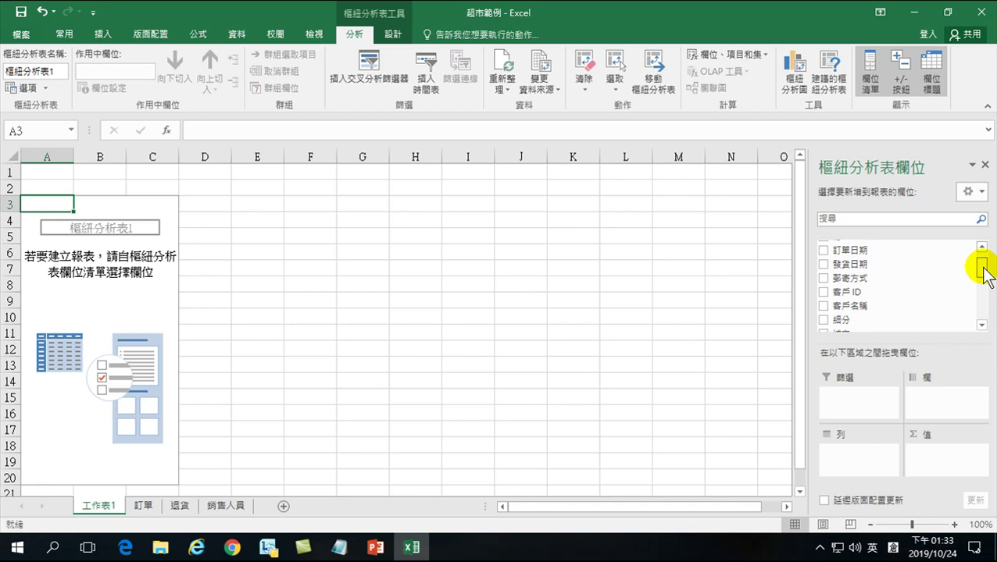
left_click(826, 251)
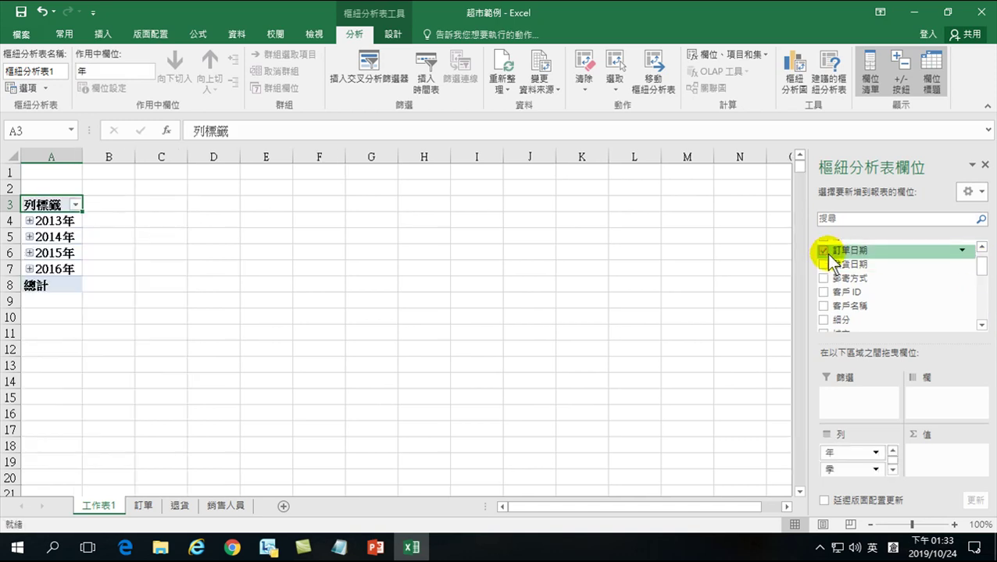
left_click_drag(981, 264, 980, 311)
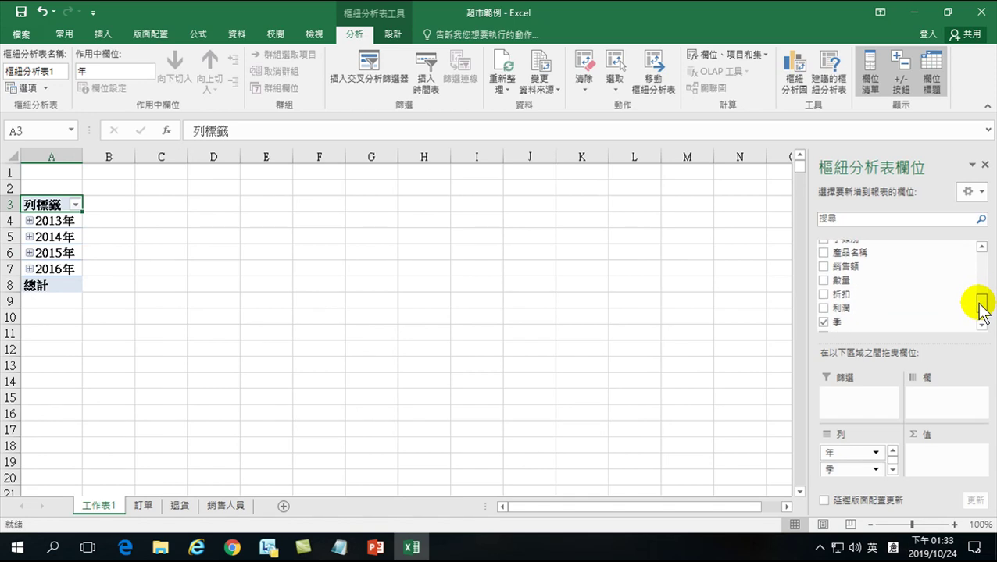
left_click(823, 309)
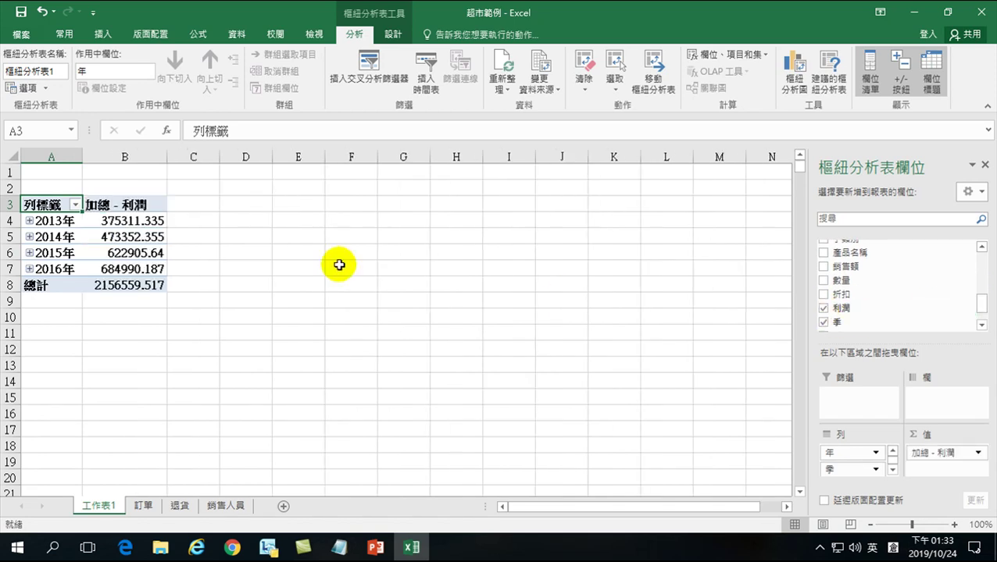
Format the pivot table's profit values in B4:B8 with thousands separators and no decimal places
left_click(127, 236)
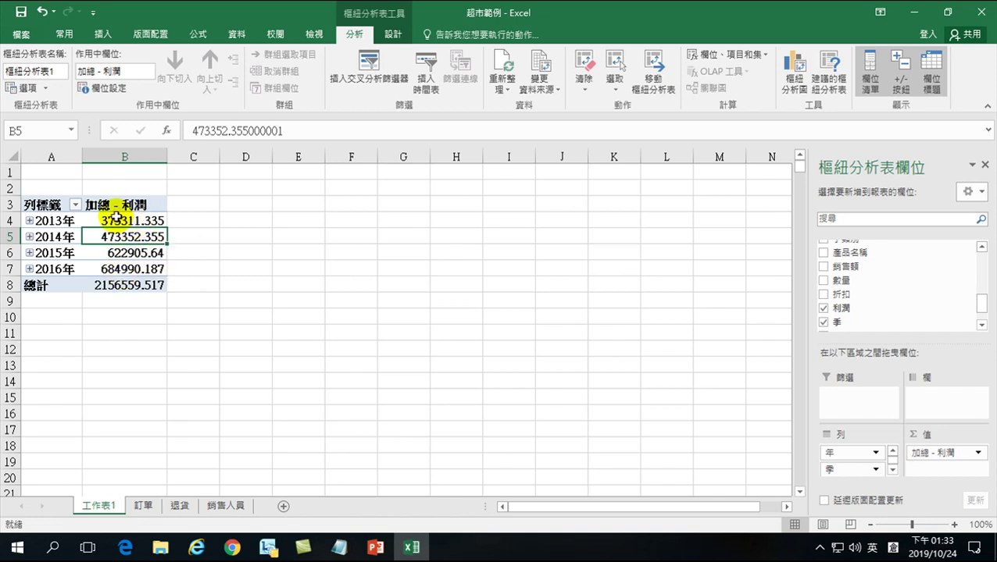
mouse_move(109, 220)
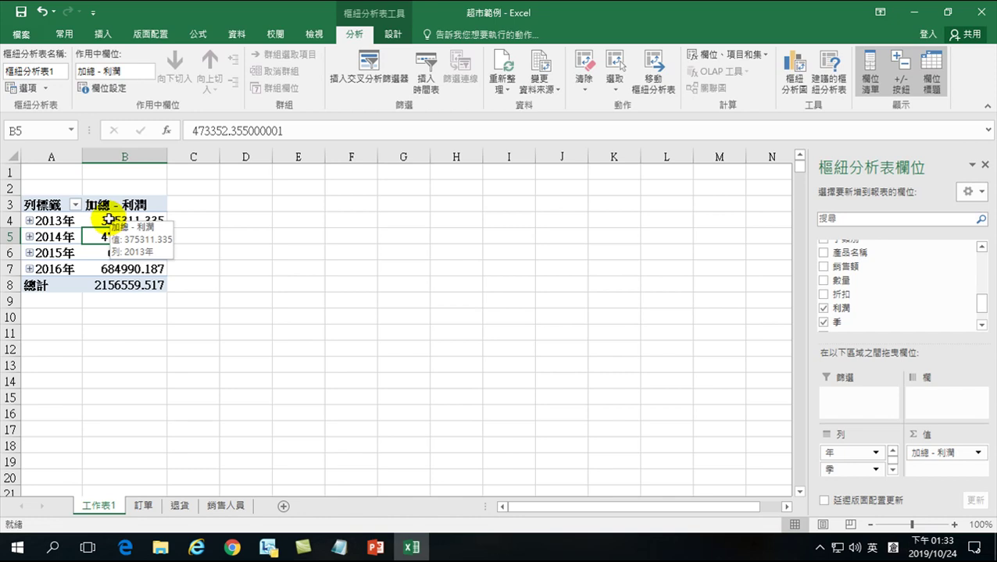
left_click_drag(109, 220, 125, 283)
mouse_move(123, 268)
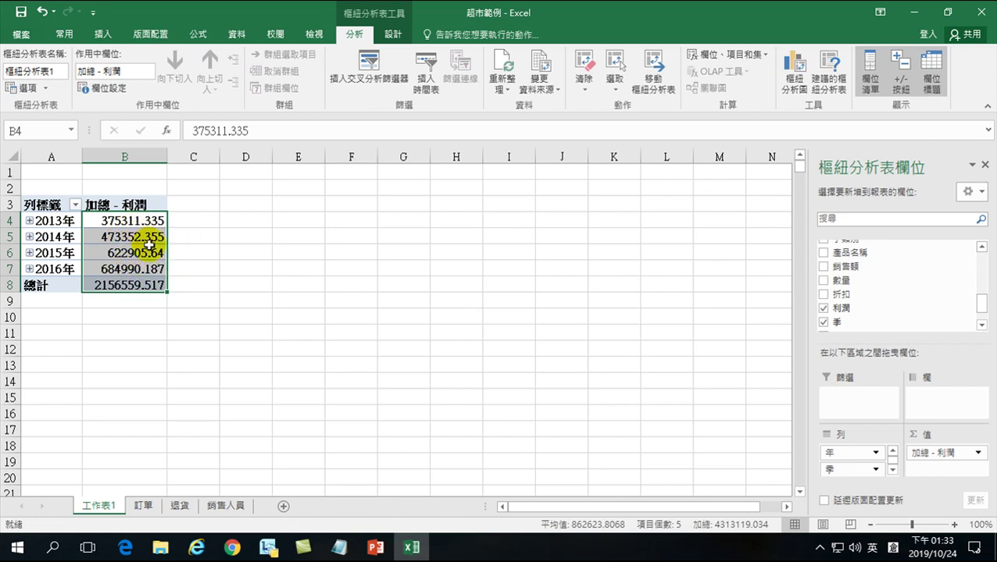
mouse_move(150, 223)
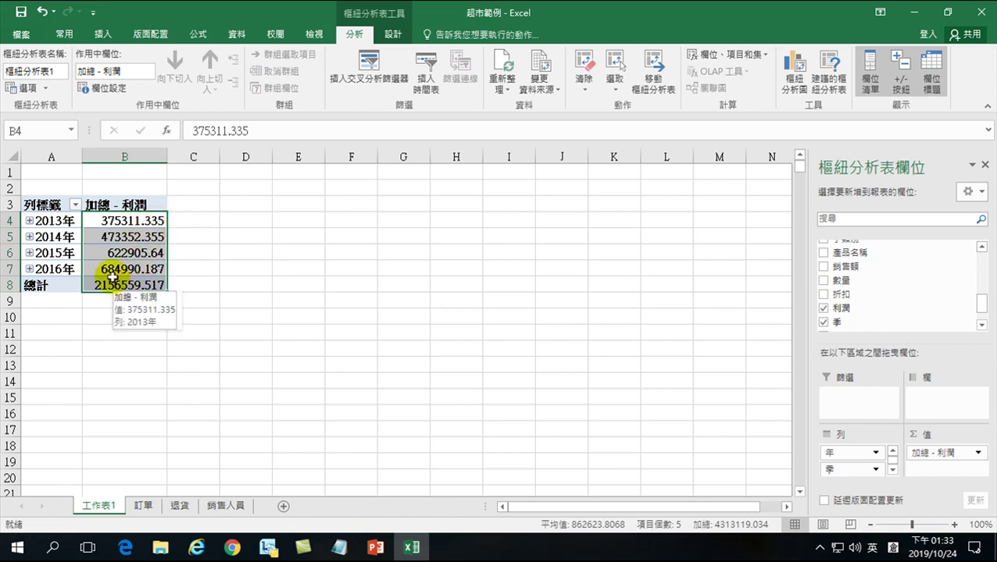
left_click(65, 34)
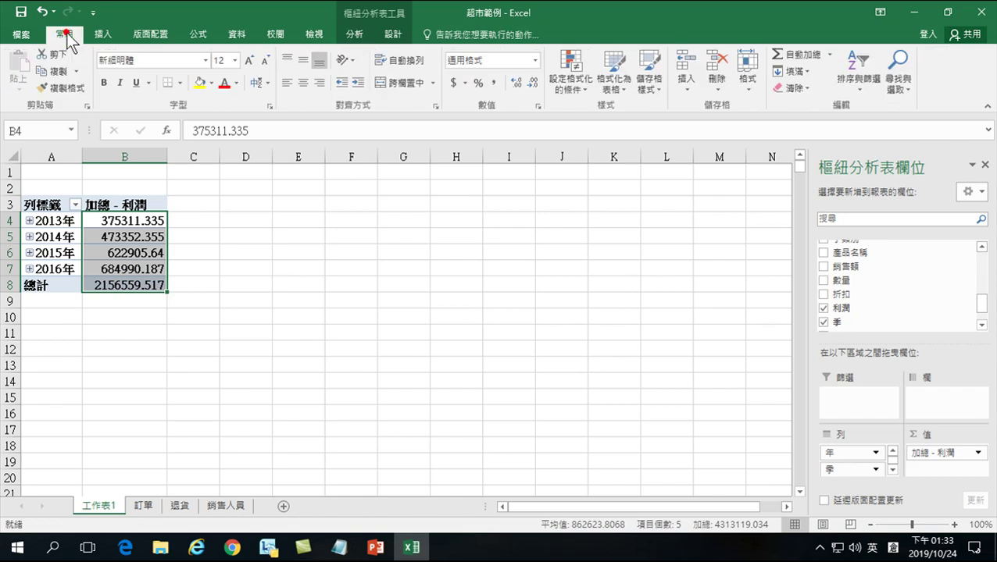
left_click(493, 82)
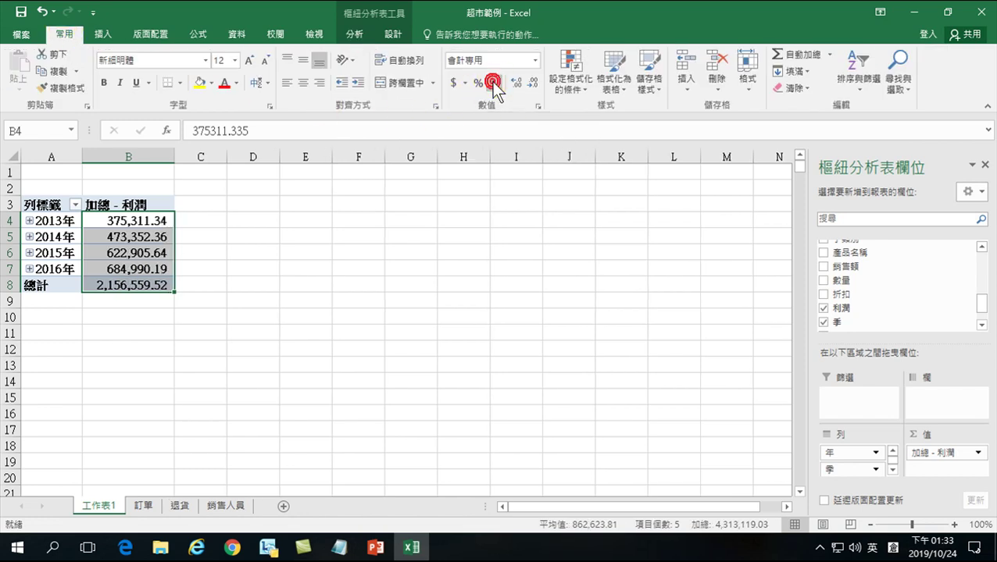
left_click(533, 82)
left_click(532, 82)
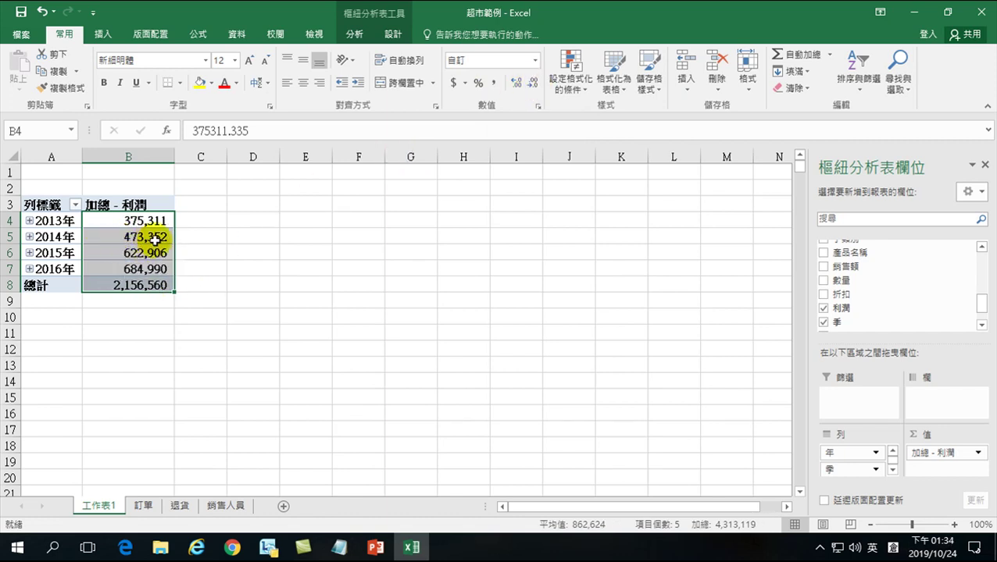
left_click(129, 225)
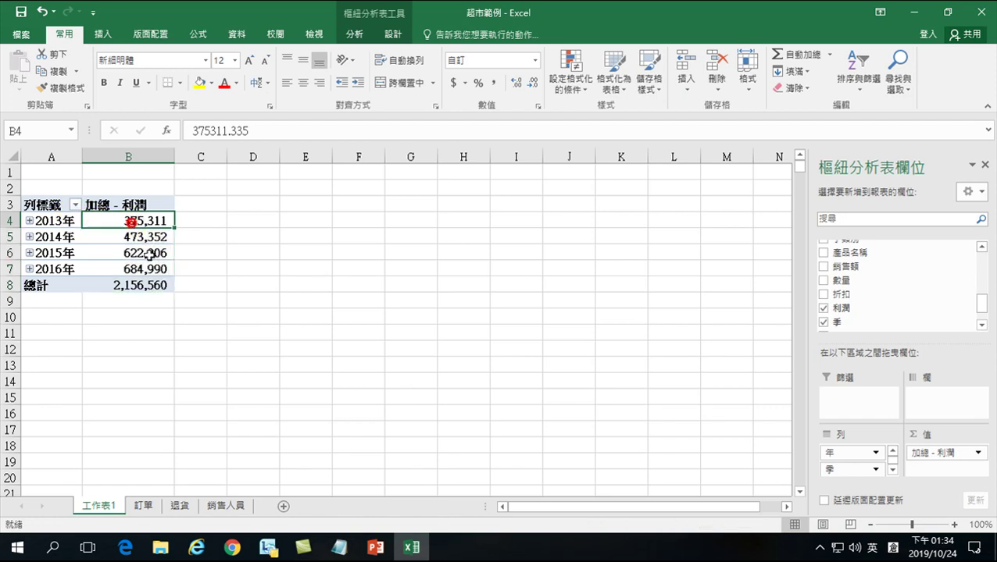
Copy the whole pivot table, cells A3:B8, including its headings and grand total row
left_click_drag(54, 204, 129, 285)
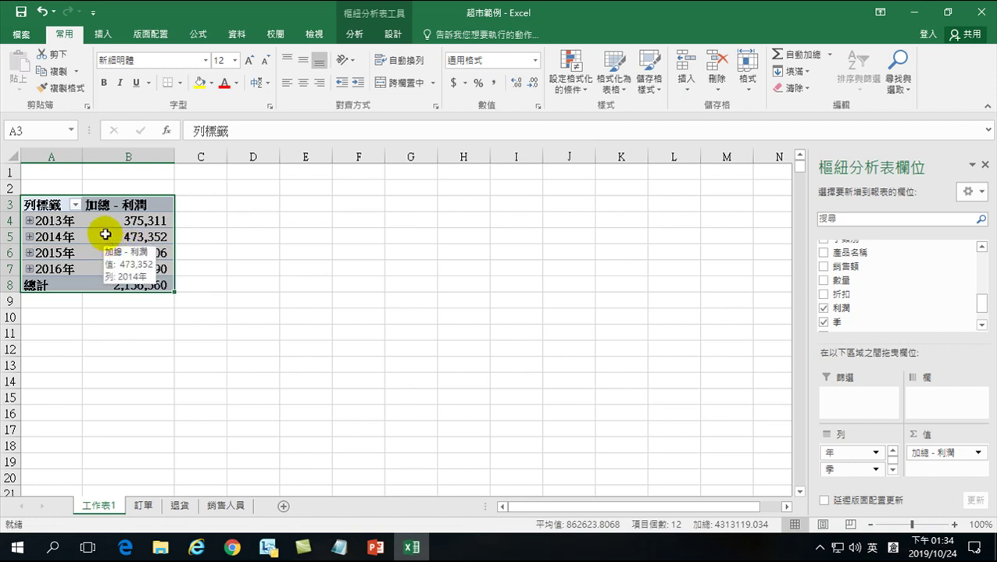
left_click_drag(48, 208, 121, 285)
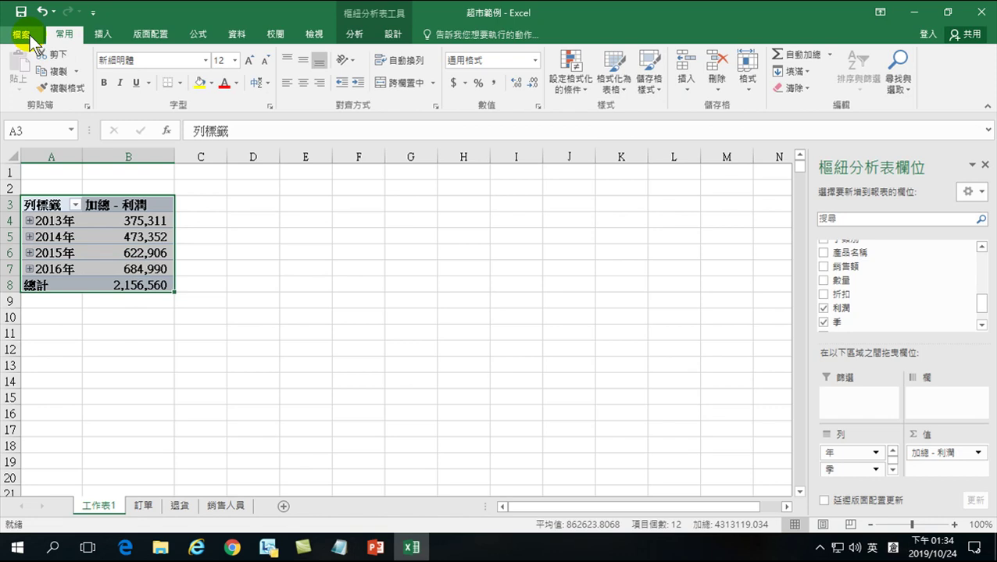
left_click(56, 73)
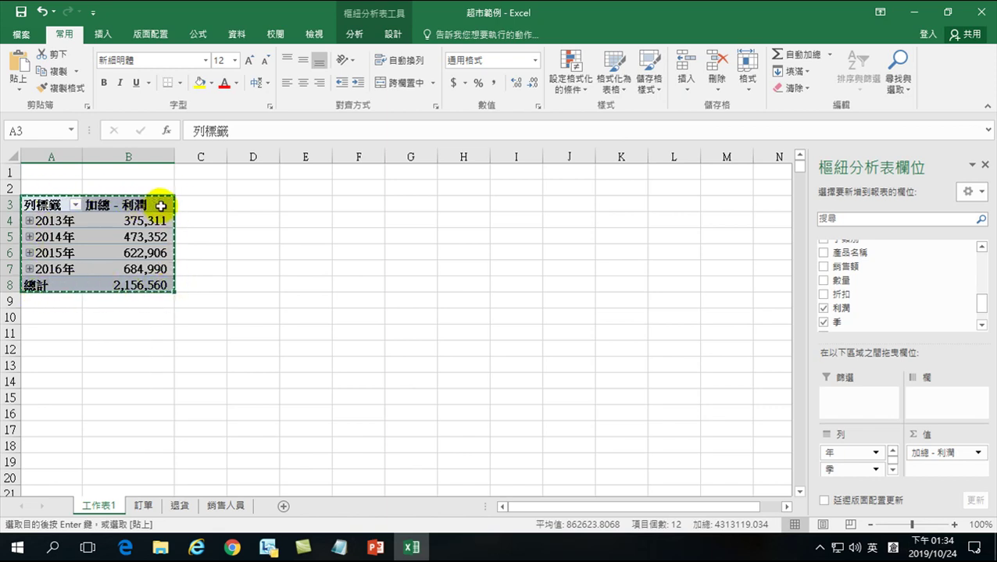
Switch to PowerPoint 2016 and create a blank presentation
left_click(17, 548)
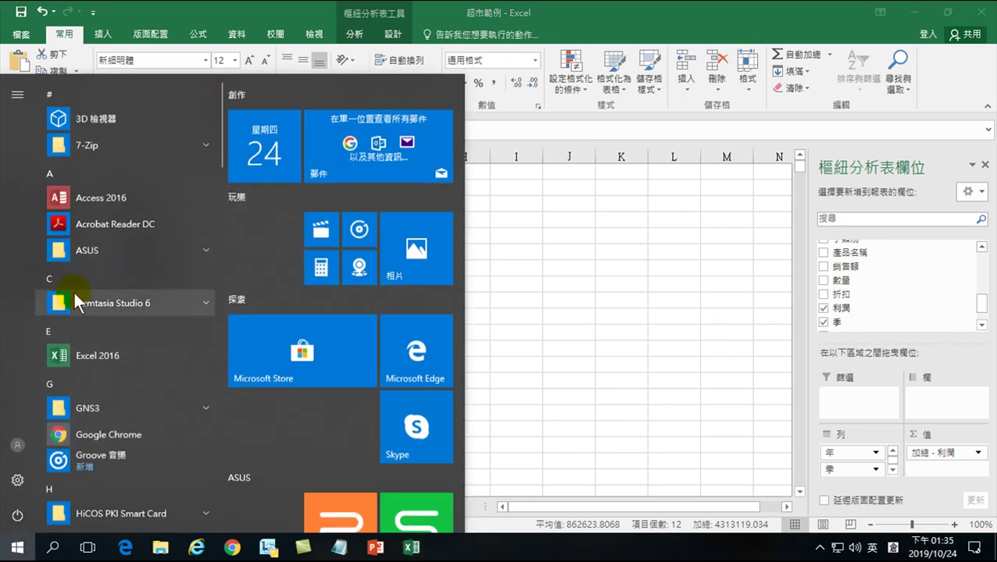
scroll(112, 172, "down", 5)
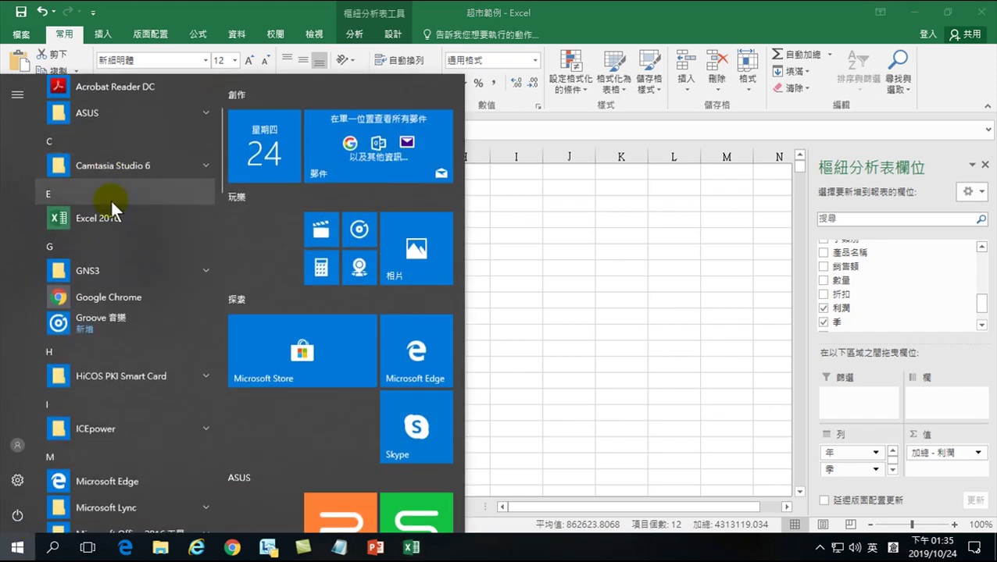
scroll(117, 233, "down", 3)
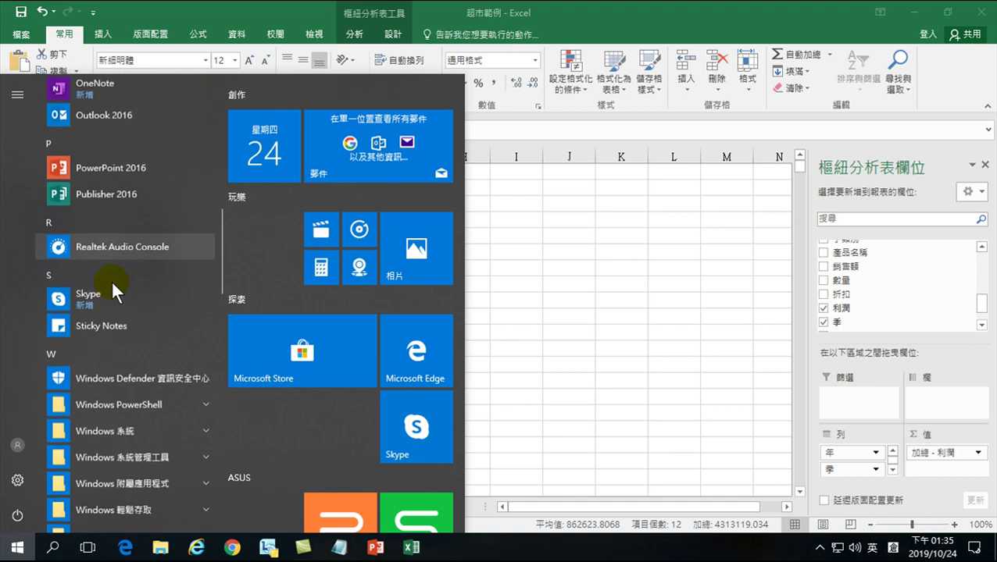
left_click(86, 166)
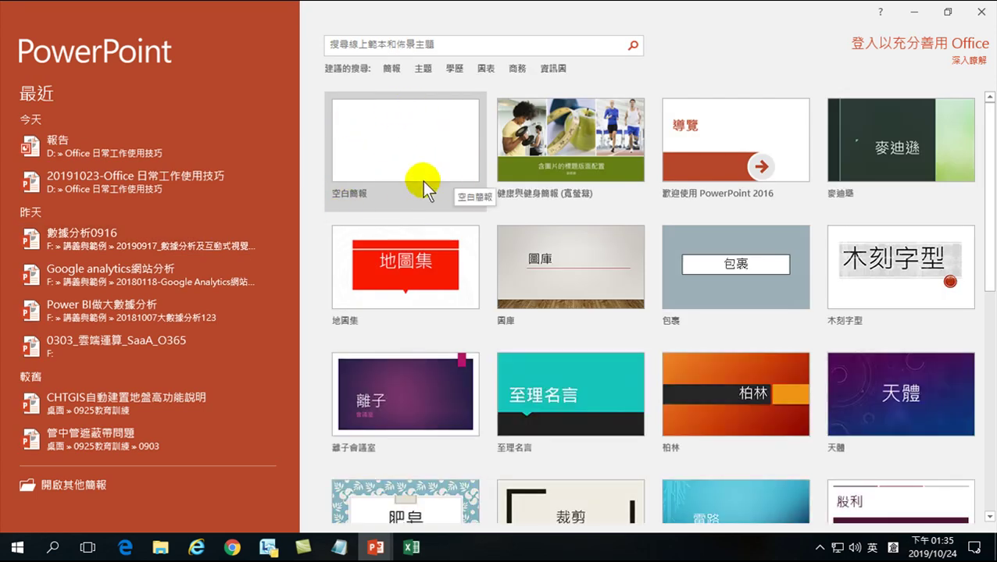
left_click(398, 132)
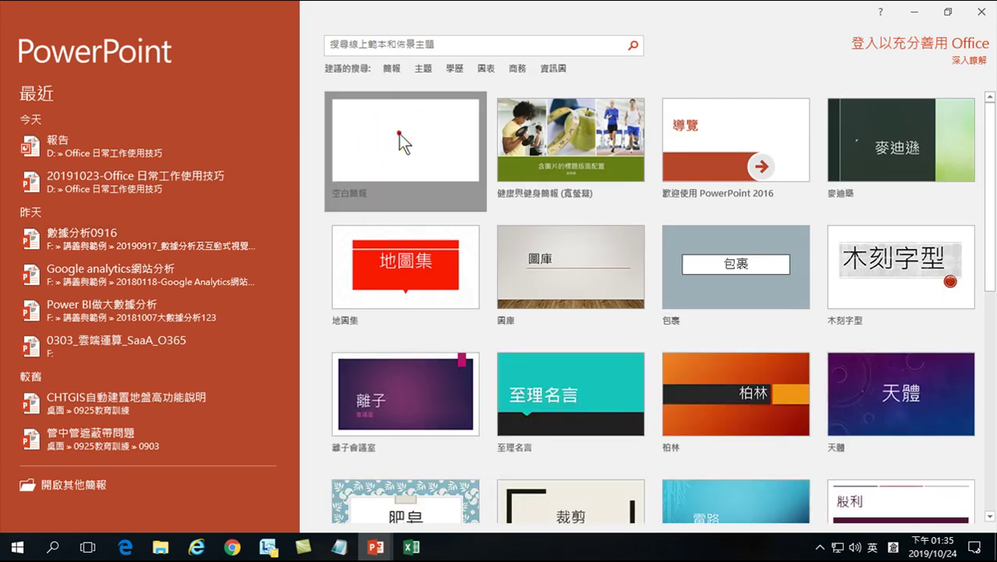
Enter 各年統計分析 as the title of the first slide
left_click(514, 270)
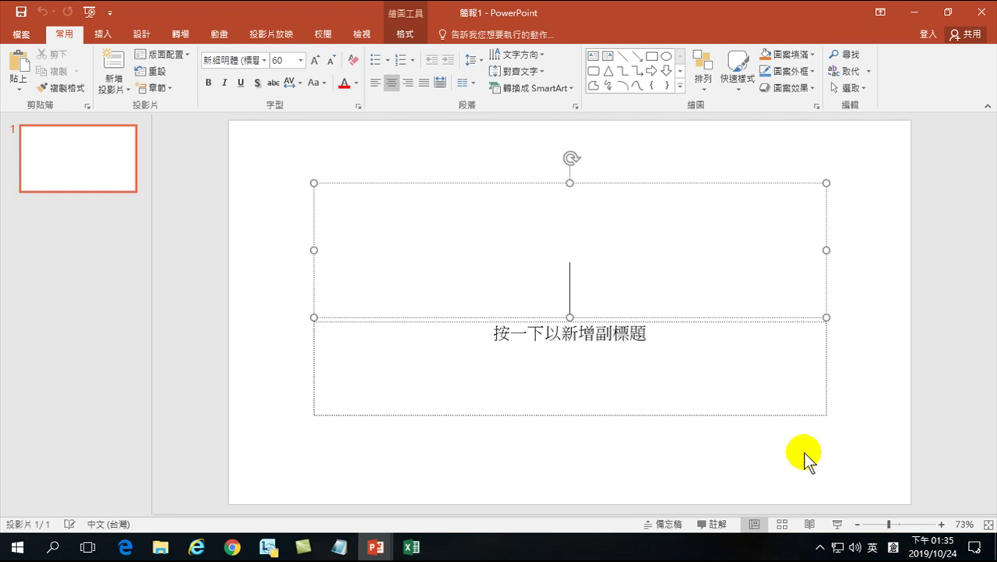
key("shift")
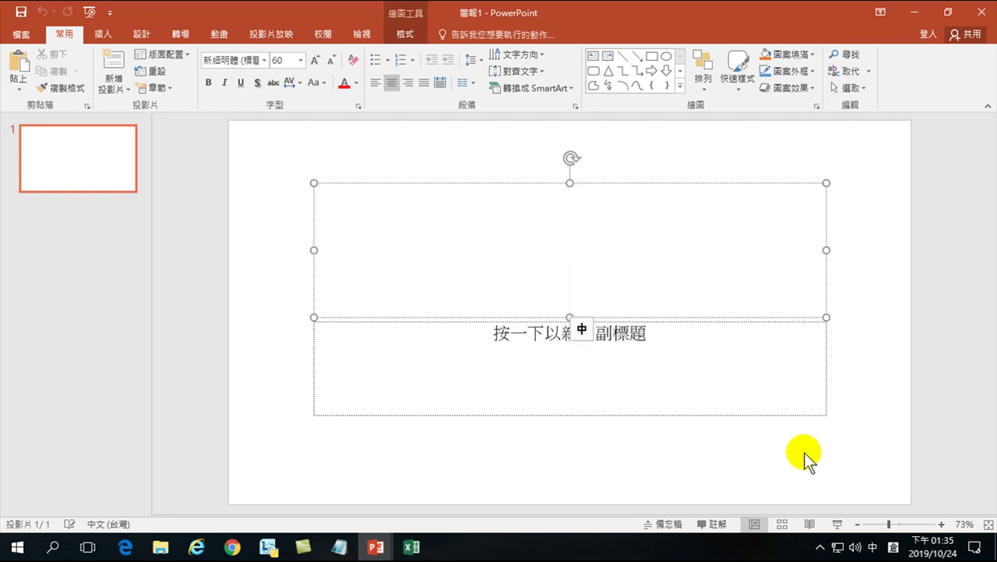
type("各")
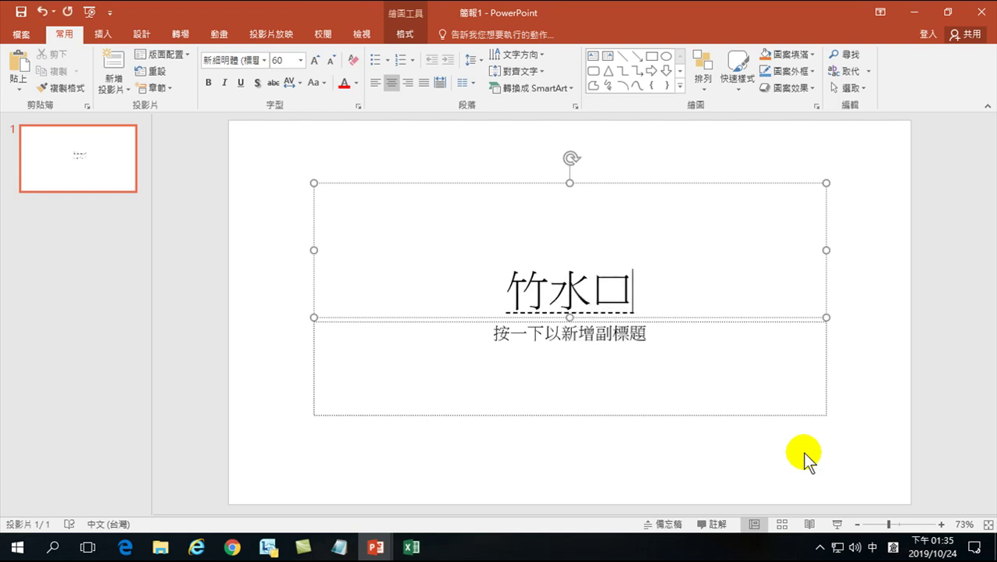
type("年統計分")
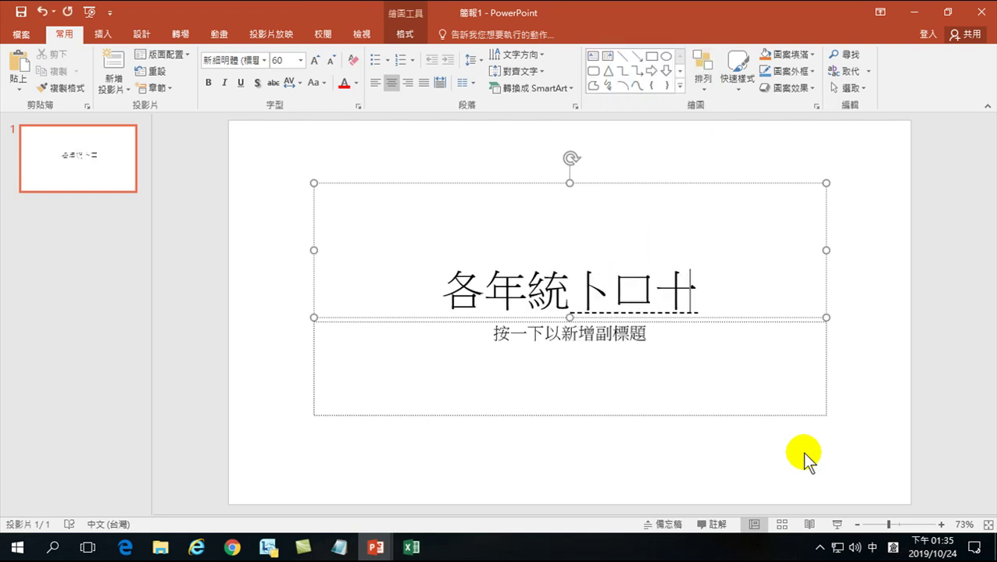
type("析")
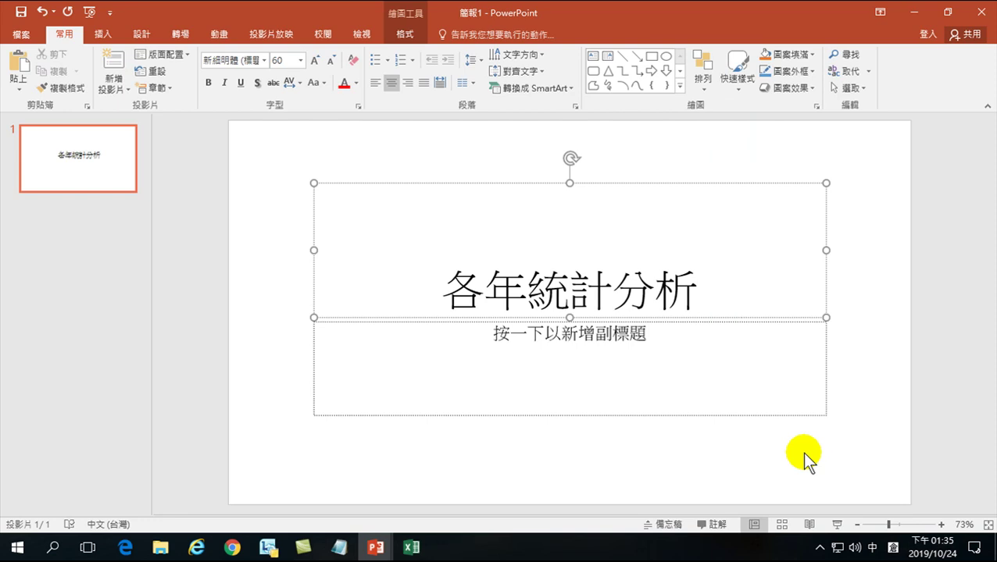
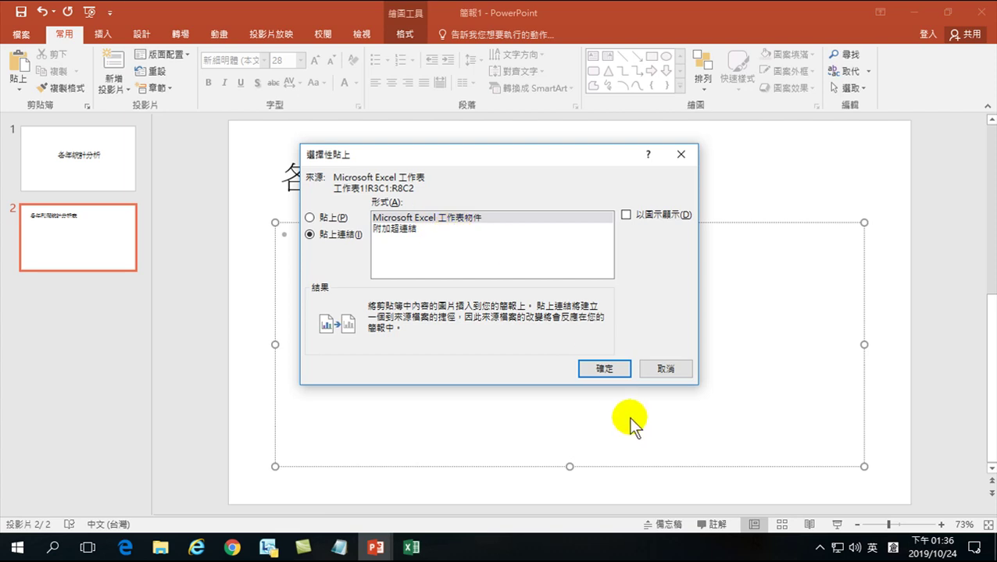
Paste the copied pivot table as a linked Excel worksheet object on slide 2, enlarge it and position it below the title
left_click(605, 369)
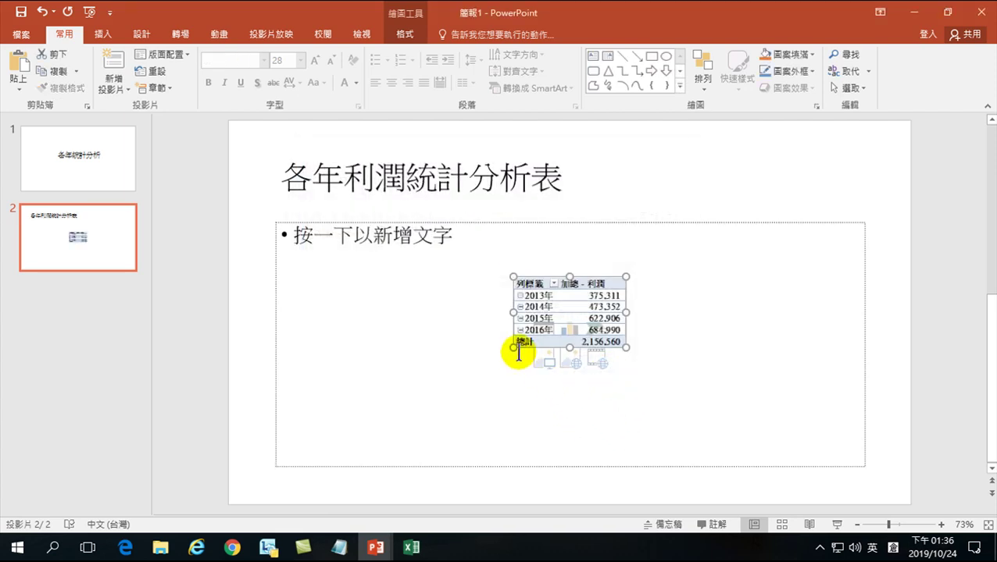
left_click_drag(513, 349, 447, 430)
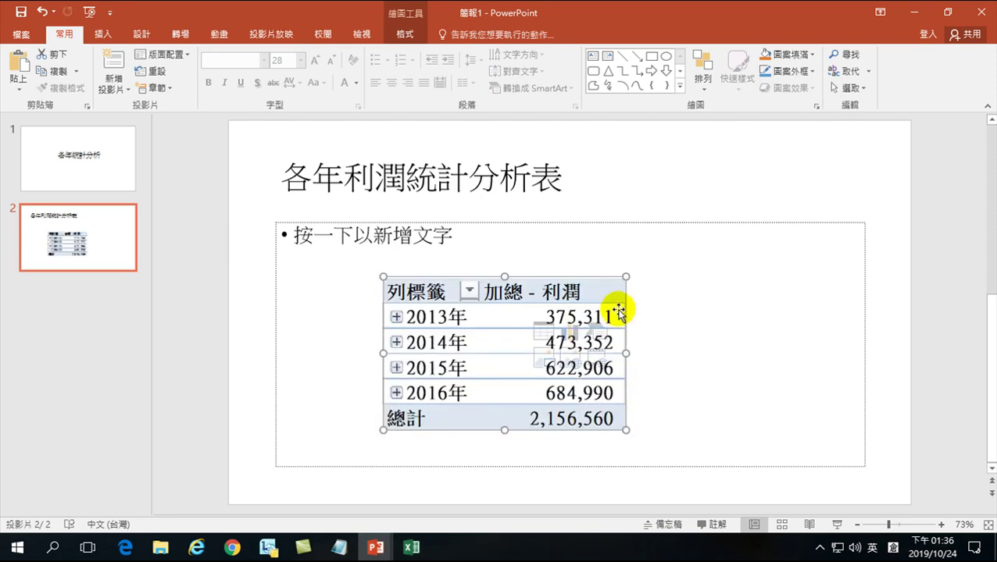
left_click_drag(627, 278, 750, 258)
left_click_drag(679, 267, 685, 289)
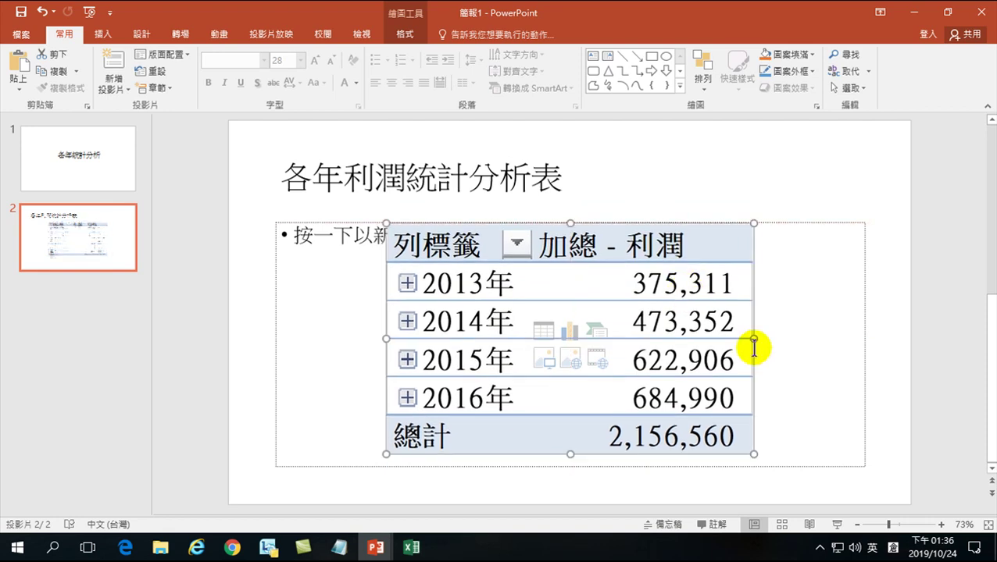
left_click(864, 270)
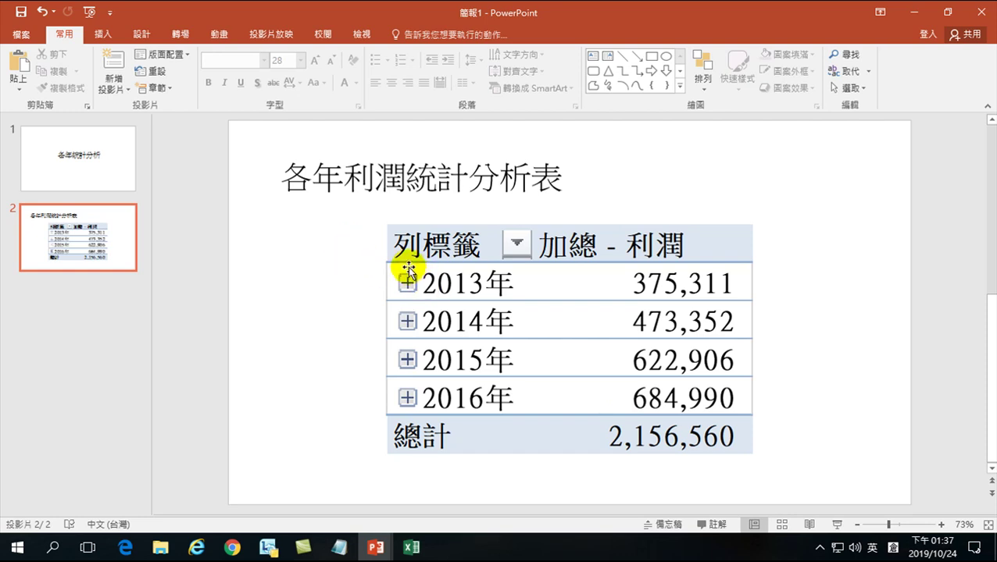
left_click(25, 86)
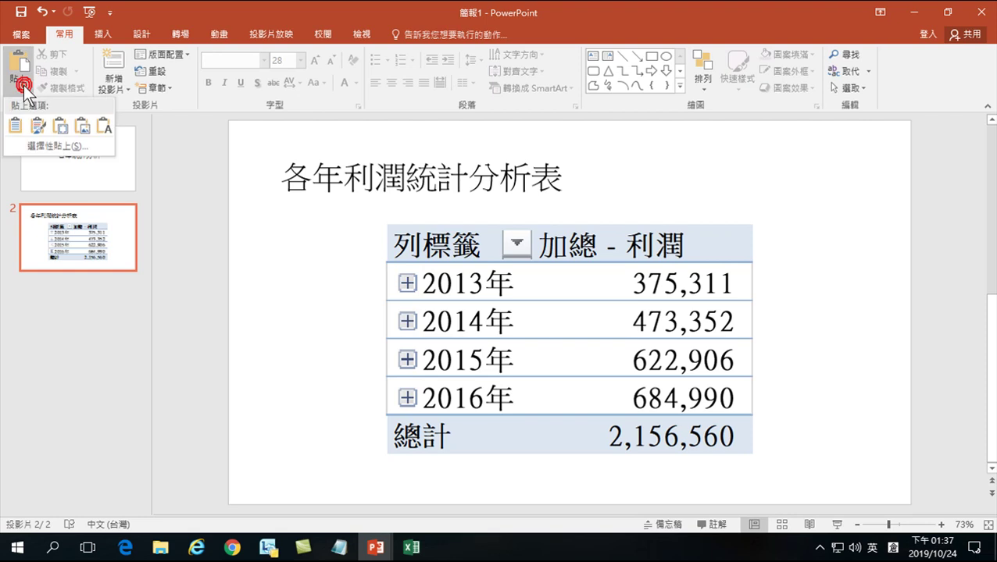
left_click(46, 144)
left_click(326, 234)
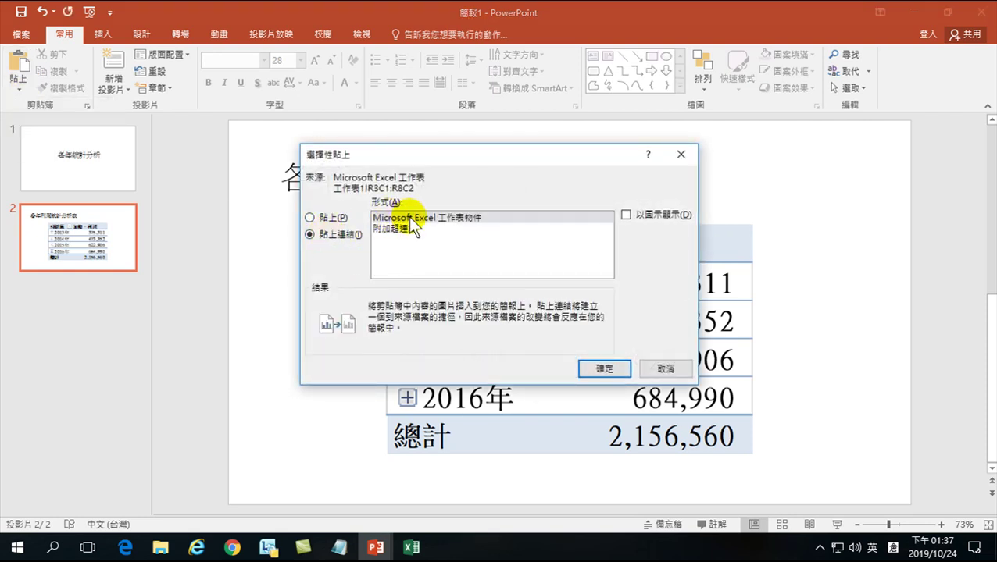
left_click(674, 369)
left_click(824, 314)
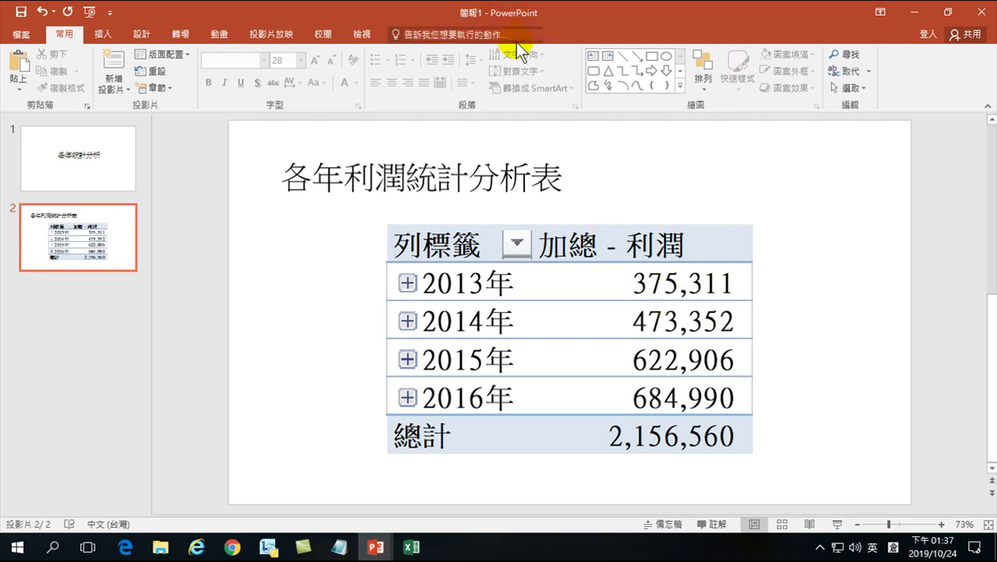
Save the presentation as 各年統計分析 in the Office 日常工作使用技巧 folder on drive D and close PowerPoint
left_click(20, 37)
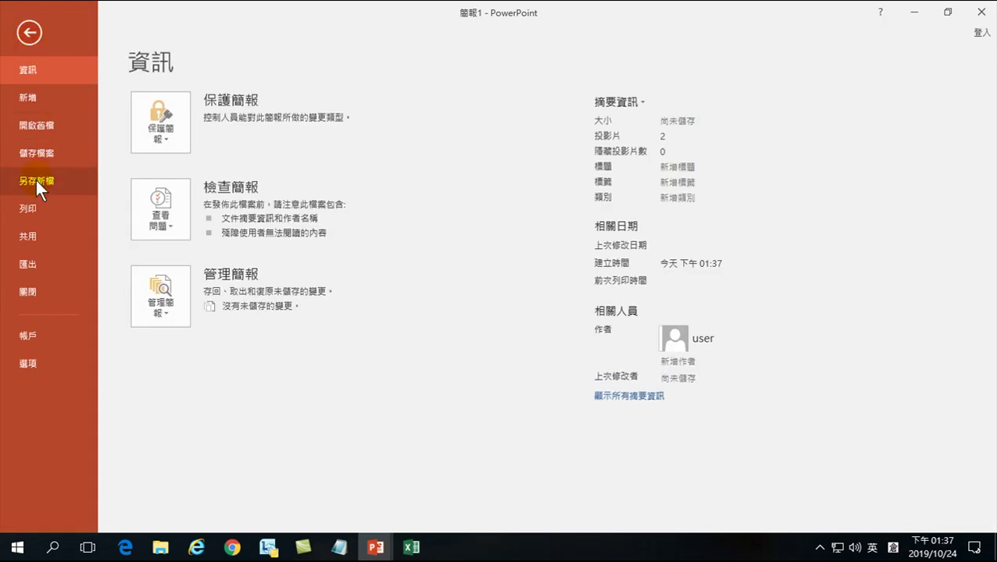
left_click(36, 180)
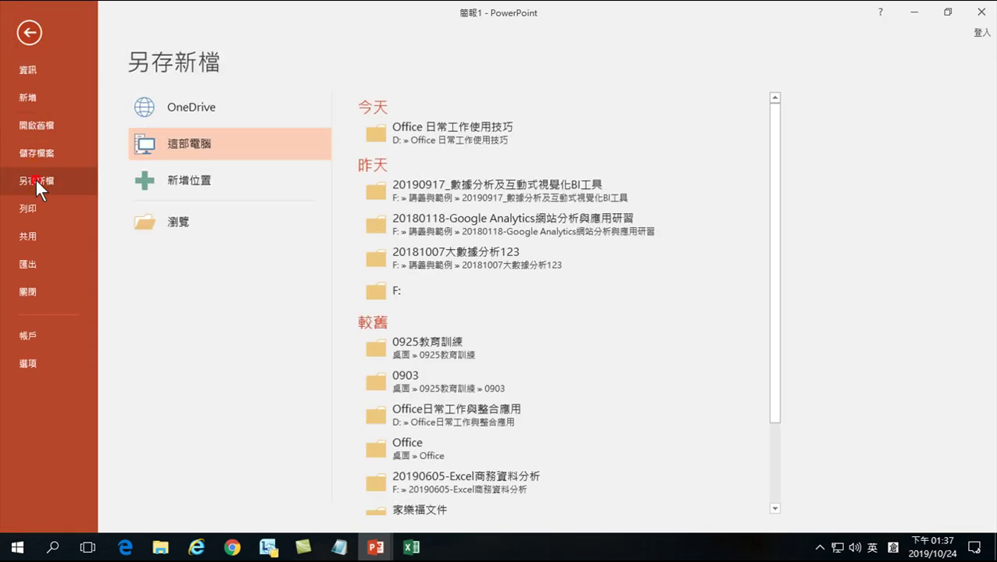
left_click(175, 222)
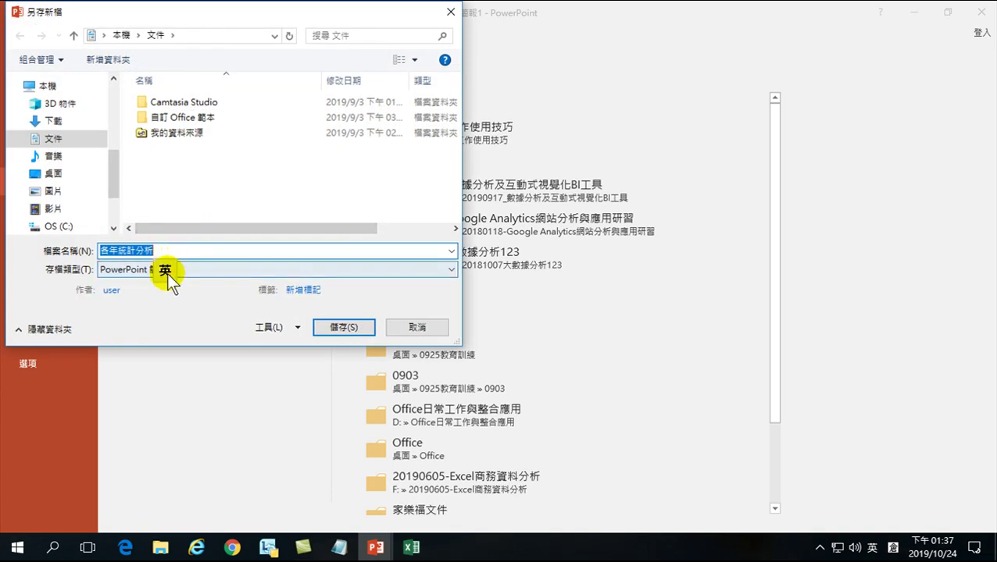
left_click_drag(117, 156, 113, 183)
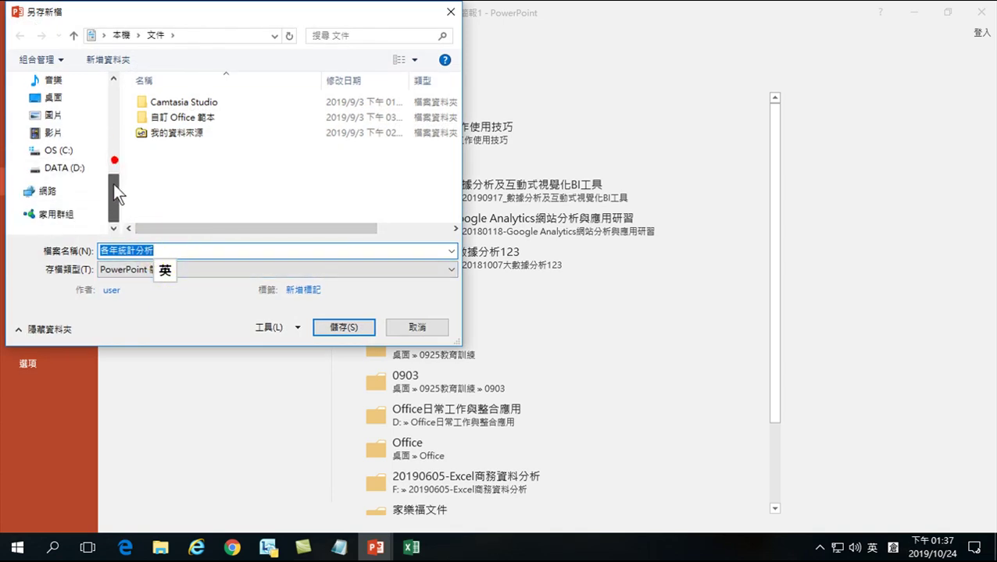
left_click(67, 167)
double_click(166, 133)
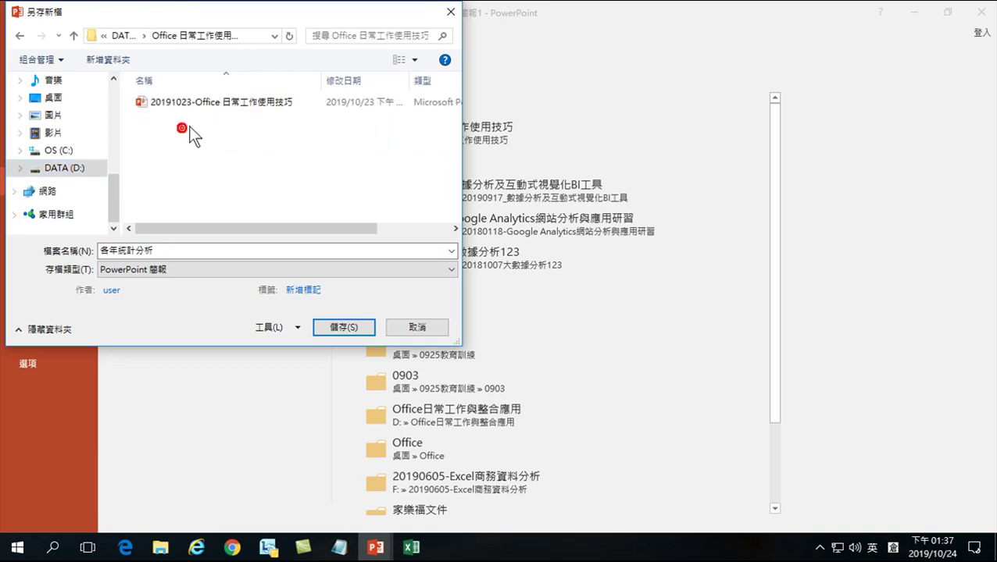
double_click(161, 251)
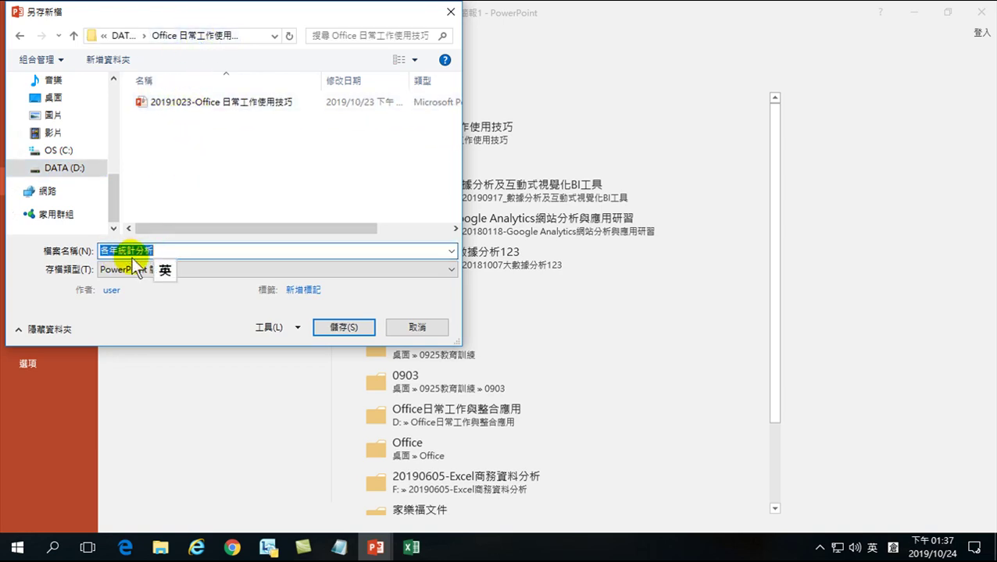
left_click(339, 327)
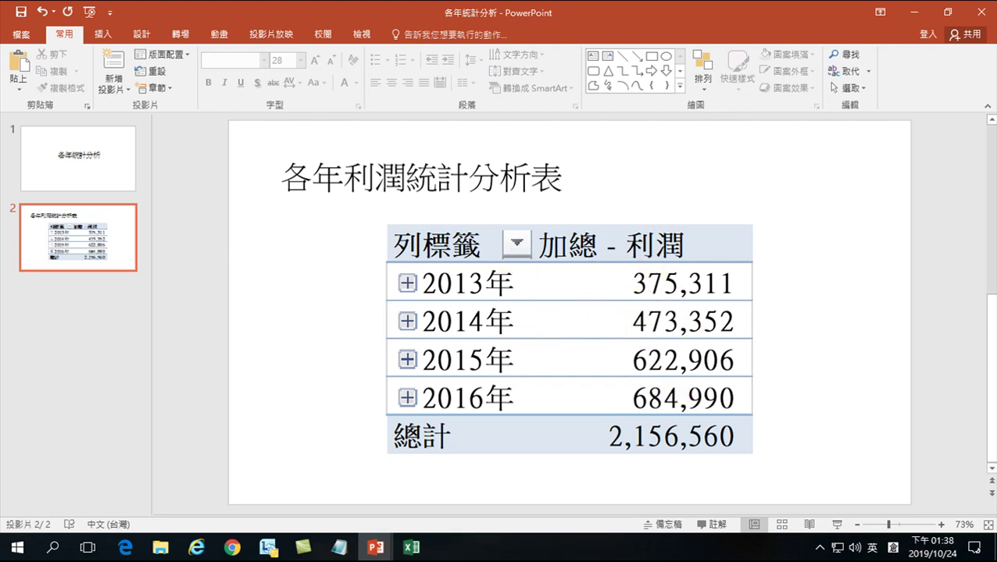
left_click(980, 10)
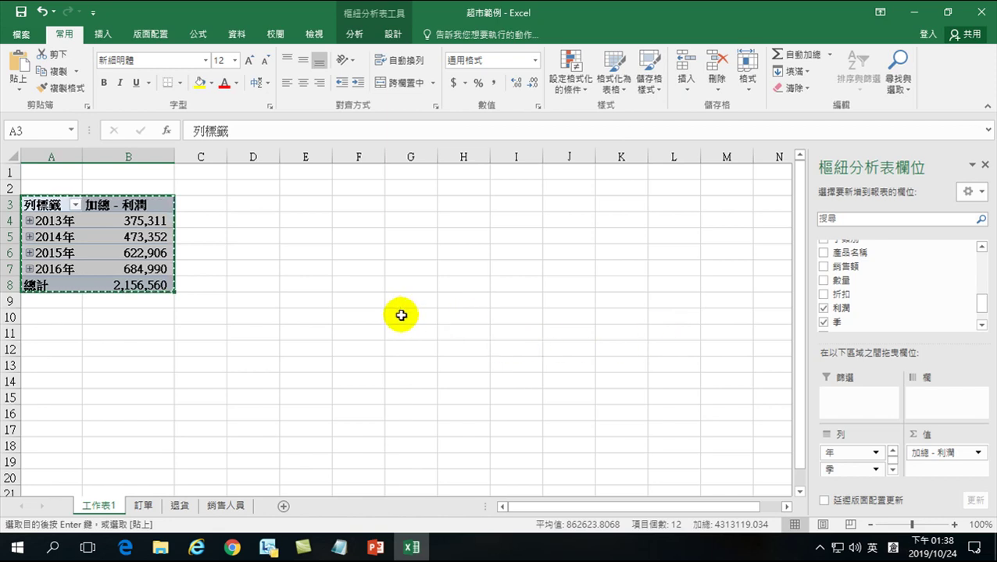
Examine the first order's date and profit in row 2 of the 訂單 sheet against the 2016 profit in the 工作表1 pivot table
left_click(105, 246)
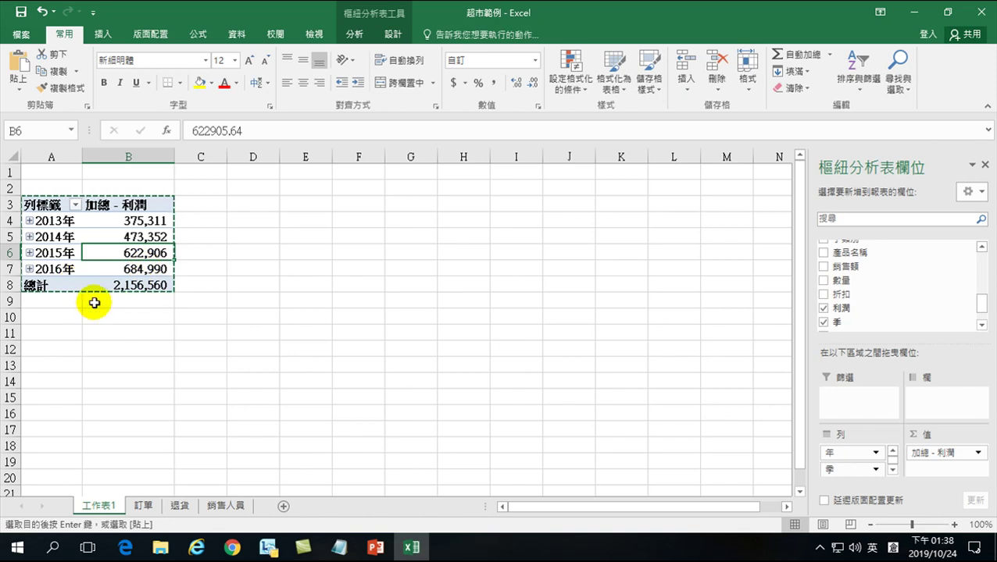
left_click(143, 506)
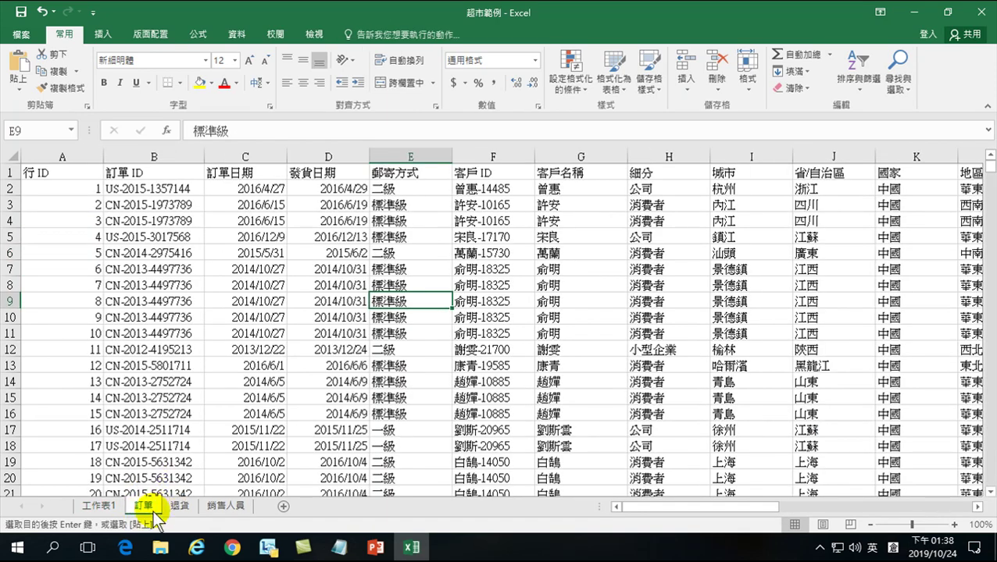
mouse_move(637, 508)
left_mouse_down()
mouse_move(691, 504)
mouse_move(612, 505)
mouse_move(635, 508)
left_mouse_up()
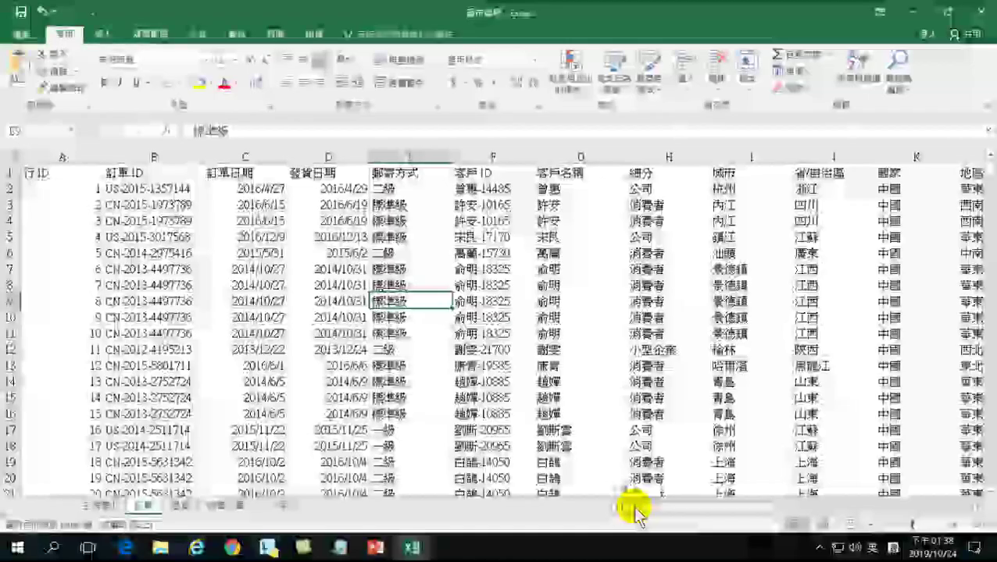
left_click(264, 190)
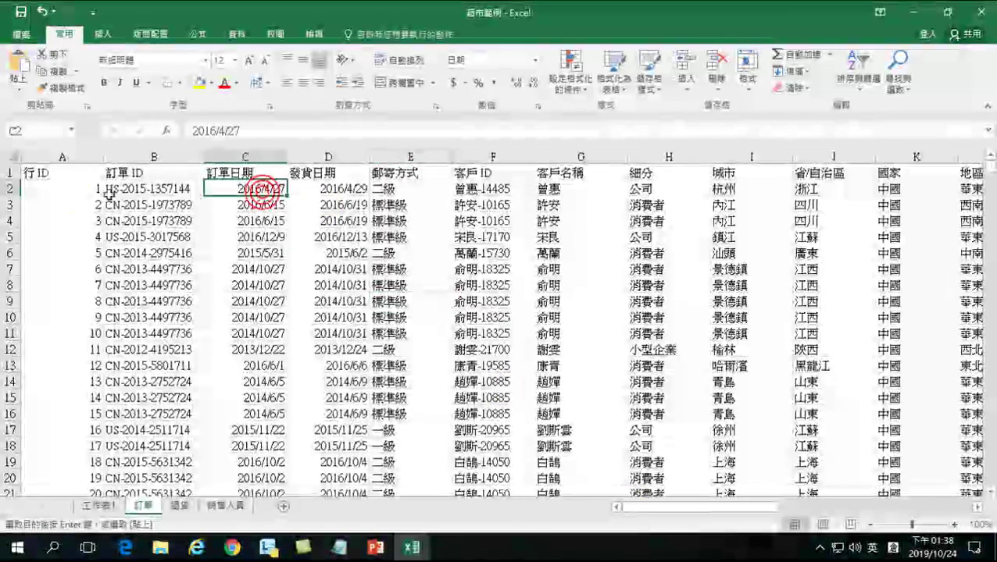
left_click(10, 188)
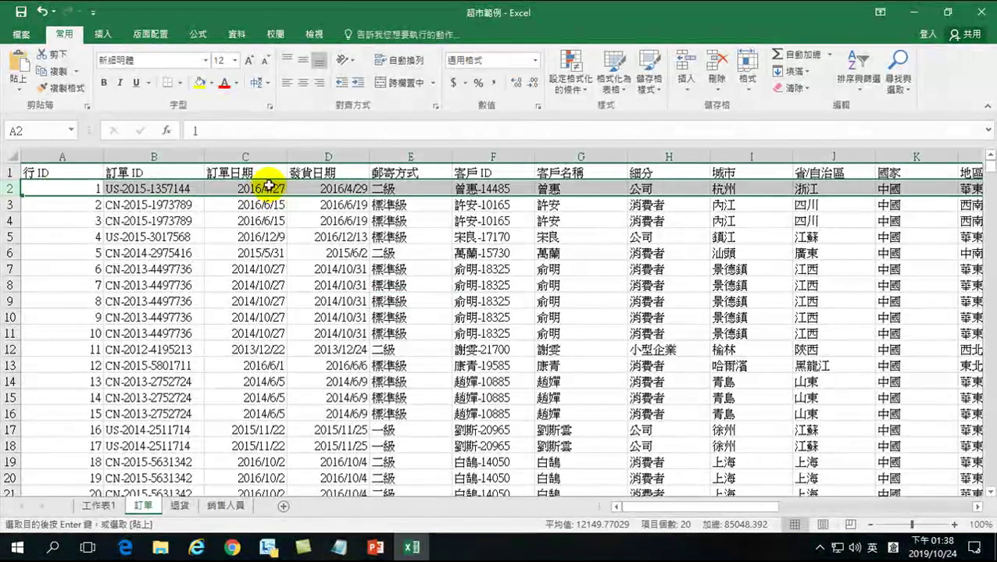
left_click_drag(639, 506, 859, 494)
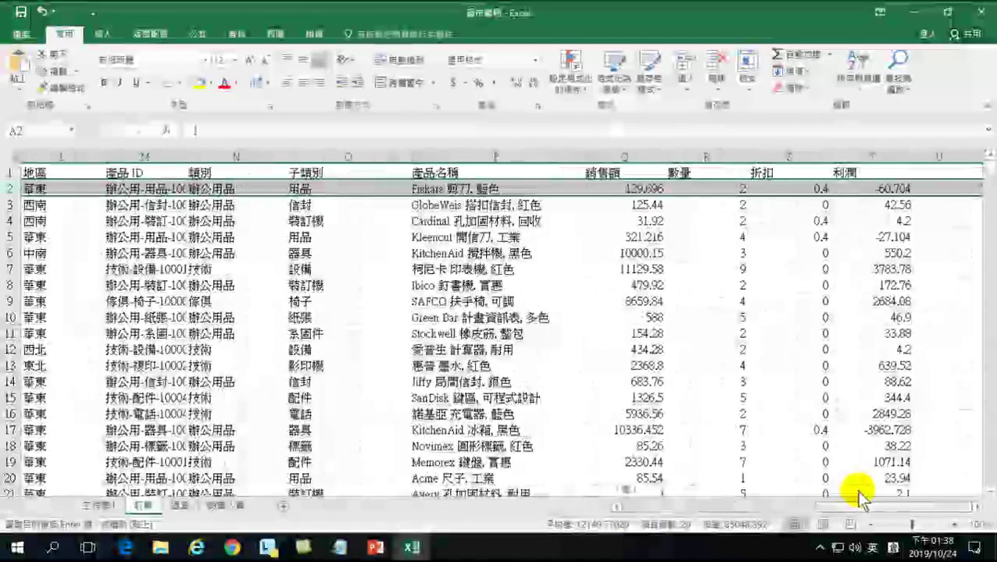
left_click(867, 190)
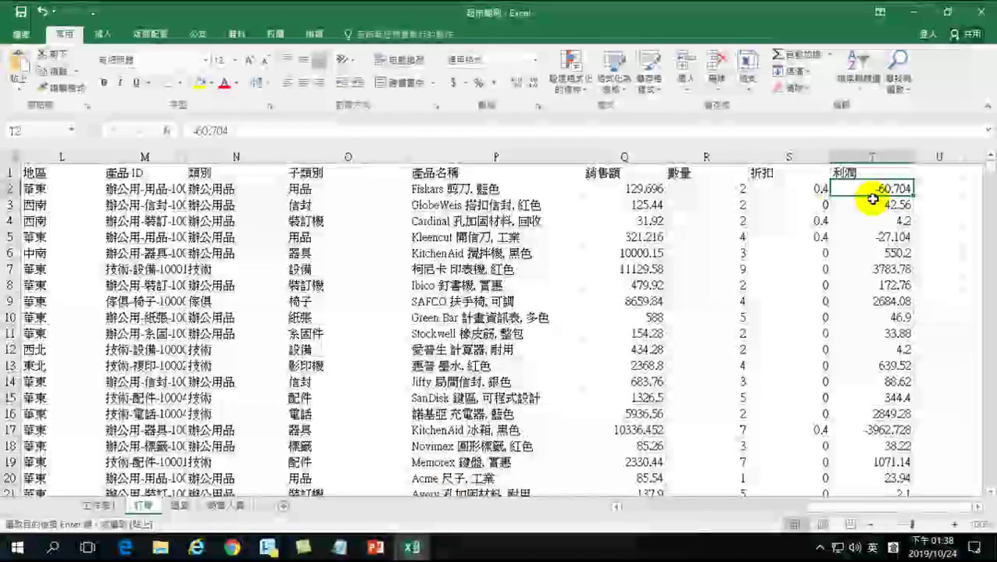
left_click(99, 506)
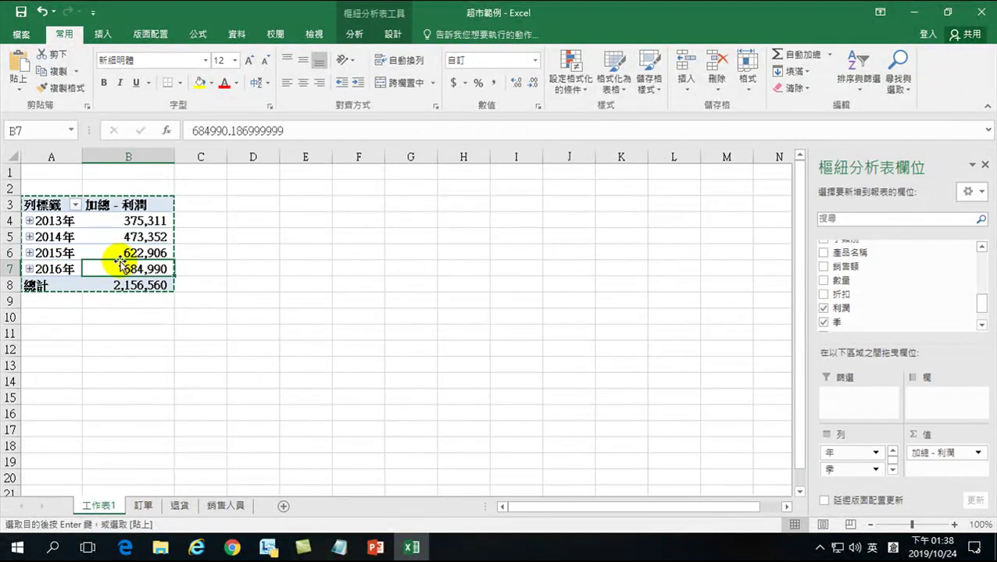
mouse_move(142, 269)
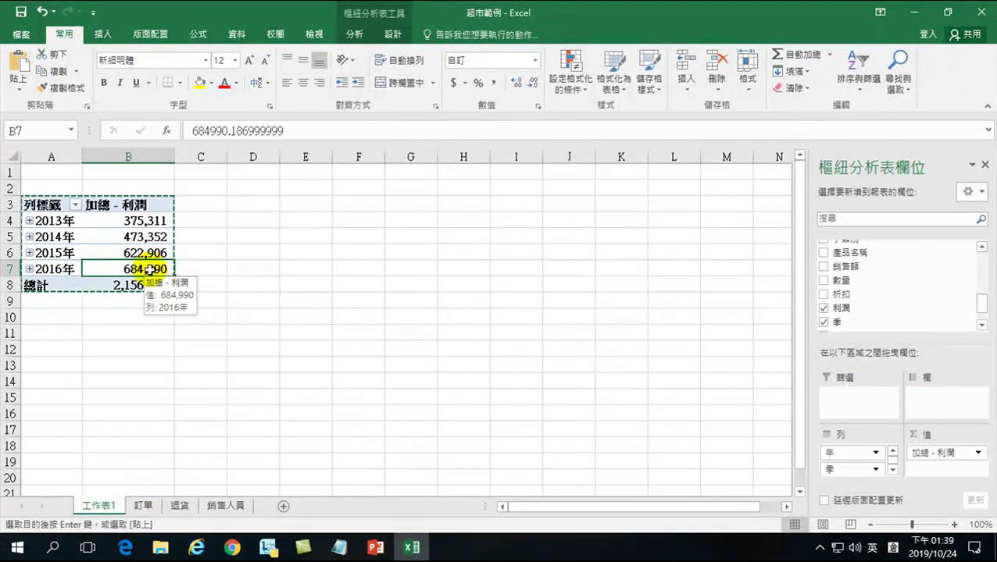
Set the first order's profit, cell T2 on the 訂單 sheet, to 120000
left_click(143, 506)
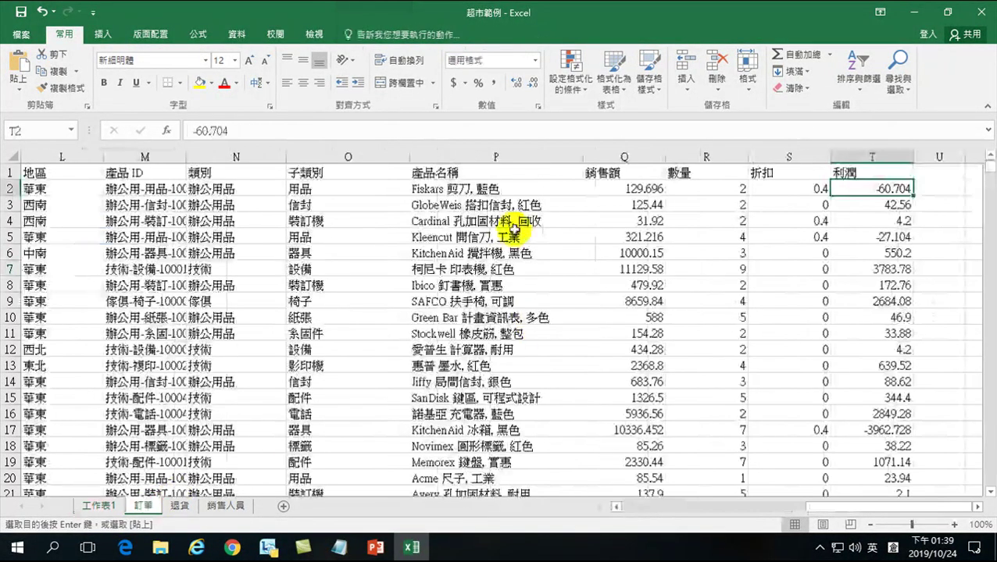
left_click_drag(808, 506, 633, 506)
left_click(8, 188)
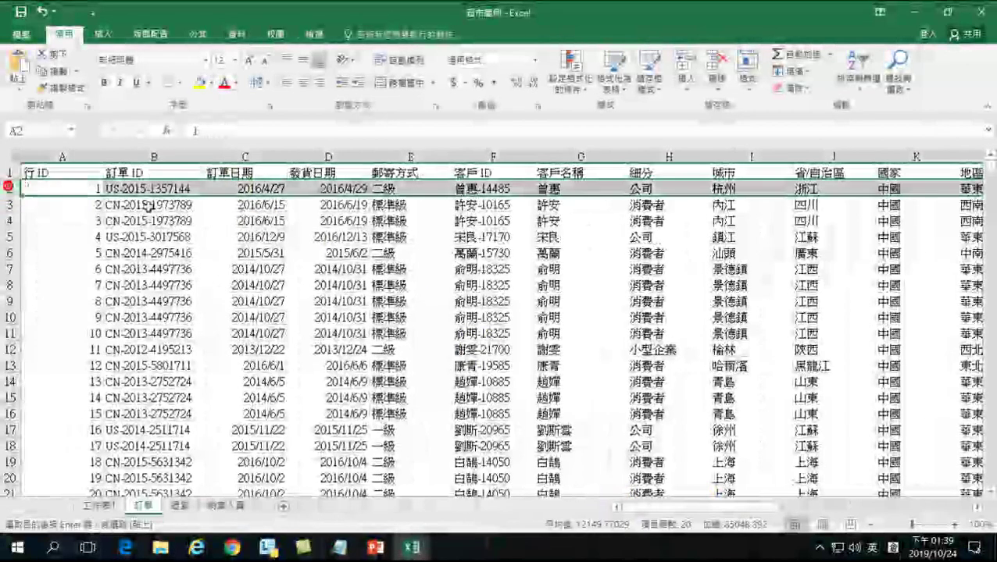
left_click_drag(707, 511, 919, 506)
left_click(859, 188)
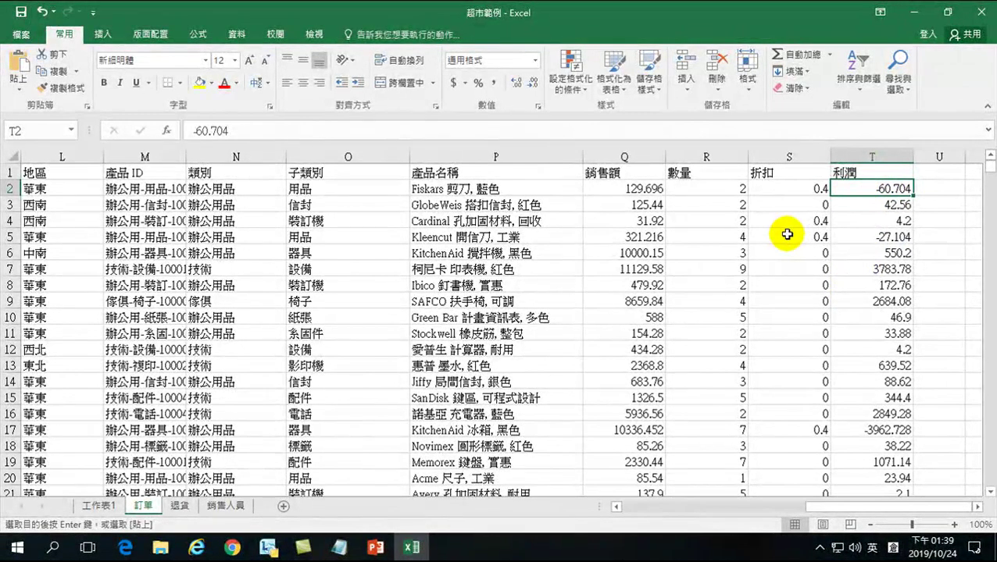
type("120000")
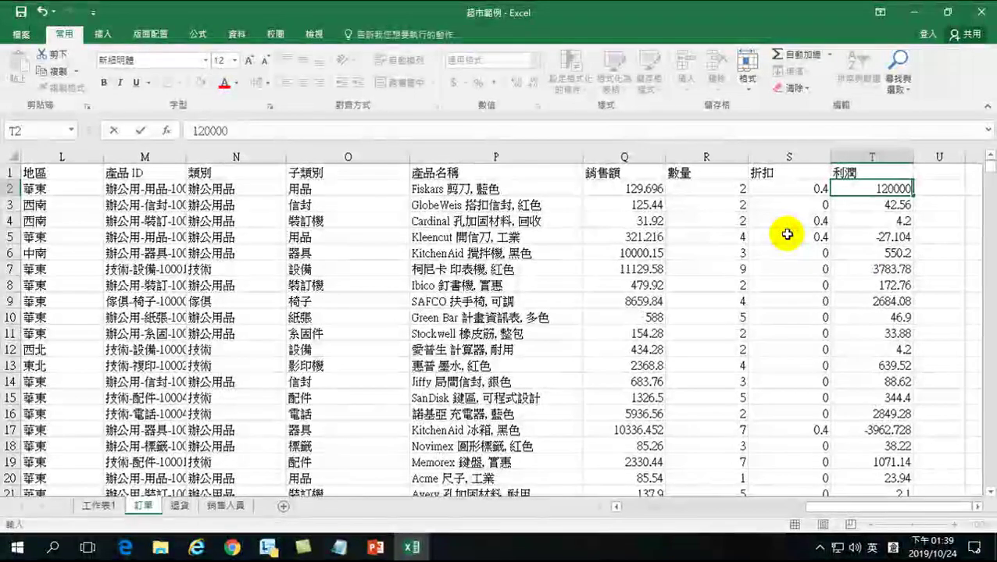
key("Return")
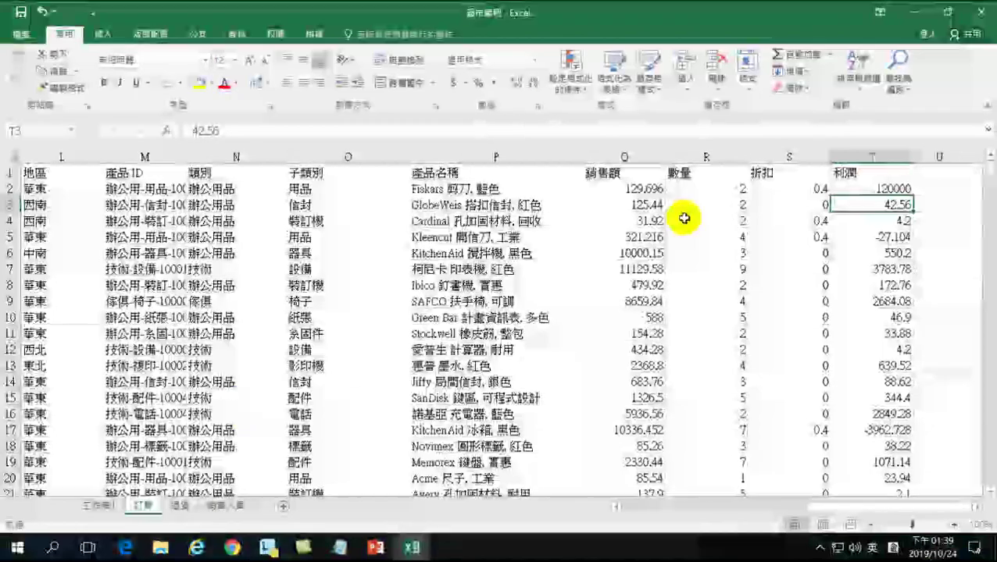
Refresh the pivot table on 工作表1 from the source orders and check the 2016 and grand total profits
left_click(102, 505)
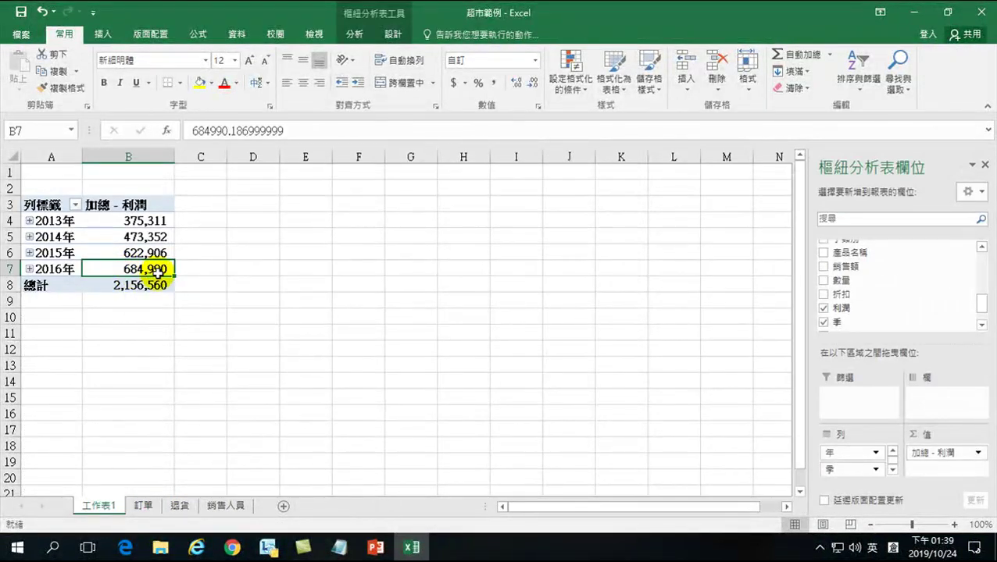
mouse_move(140, 272)
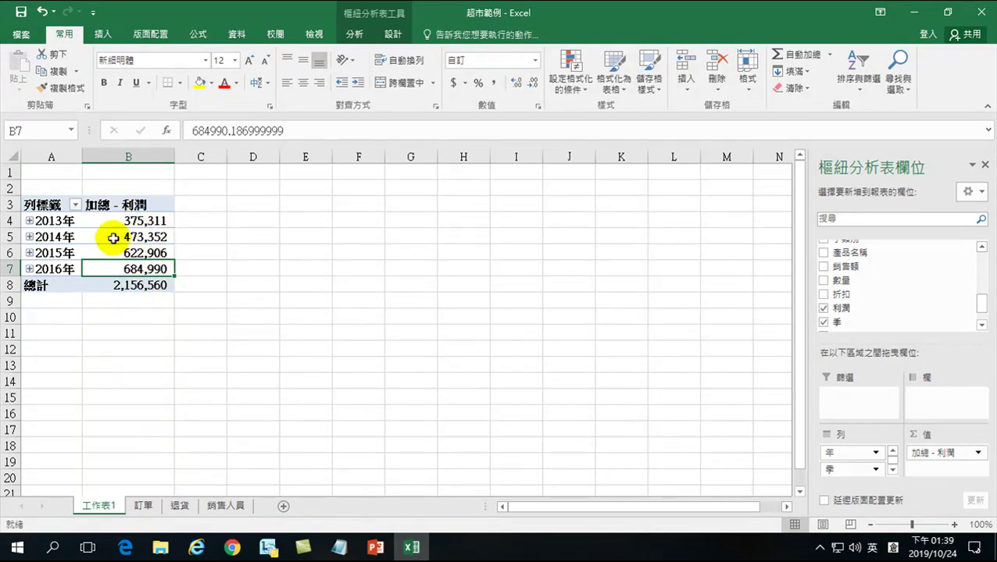
left_click(354, 32)
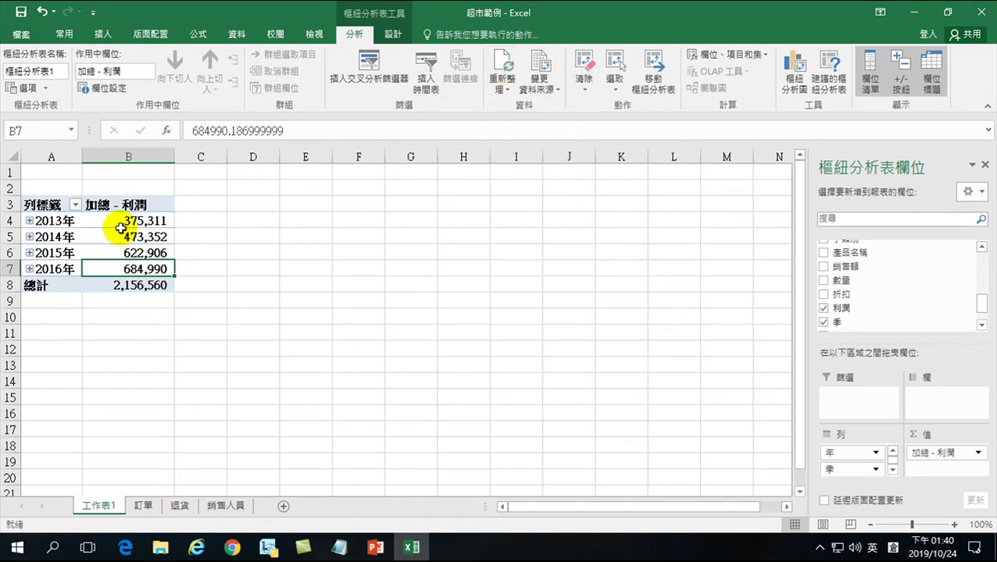
left_click(497, 62)
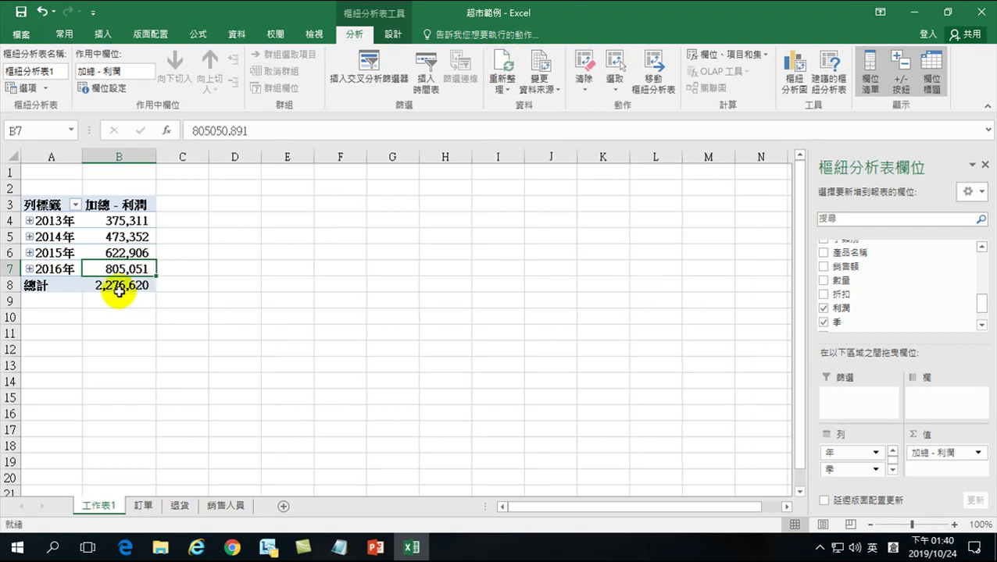
mouse_move(125, 272)
left_click(123, 288)
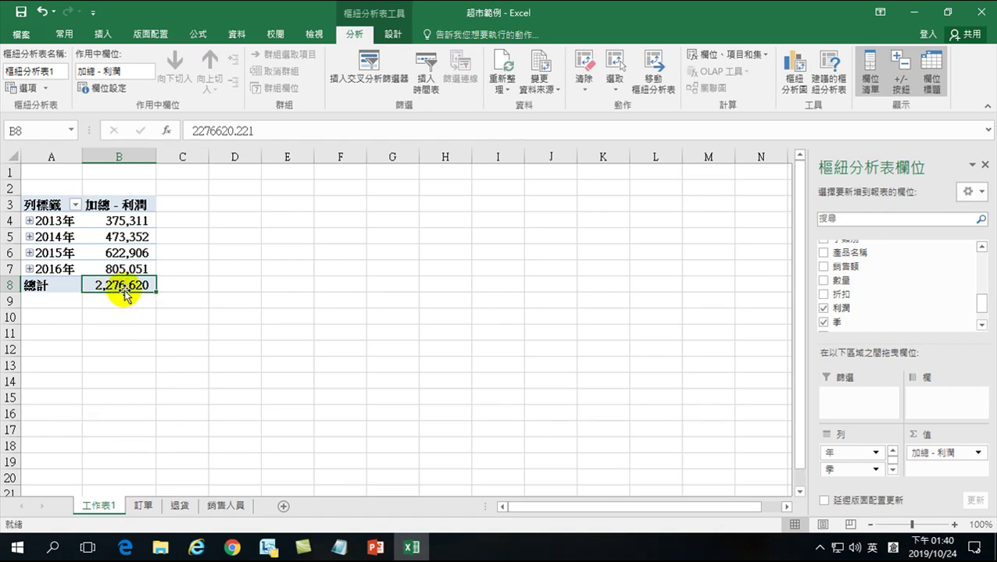
mouse_move(119, 264)
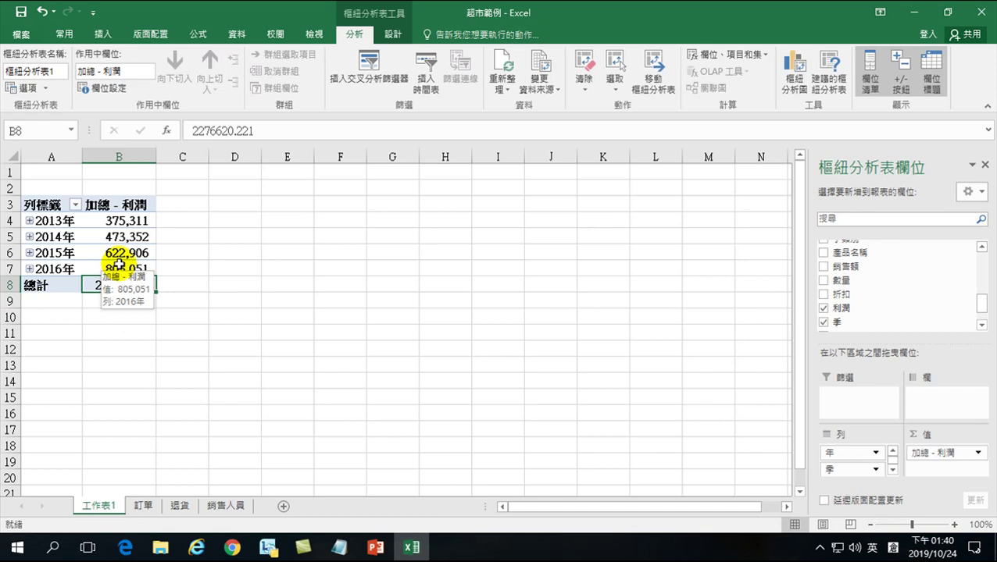
Save the 超市範例 workbook with its refreshed pivot table and close Excel
left_click(108, 267)
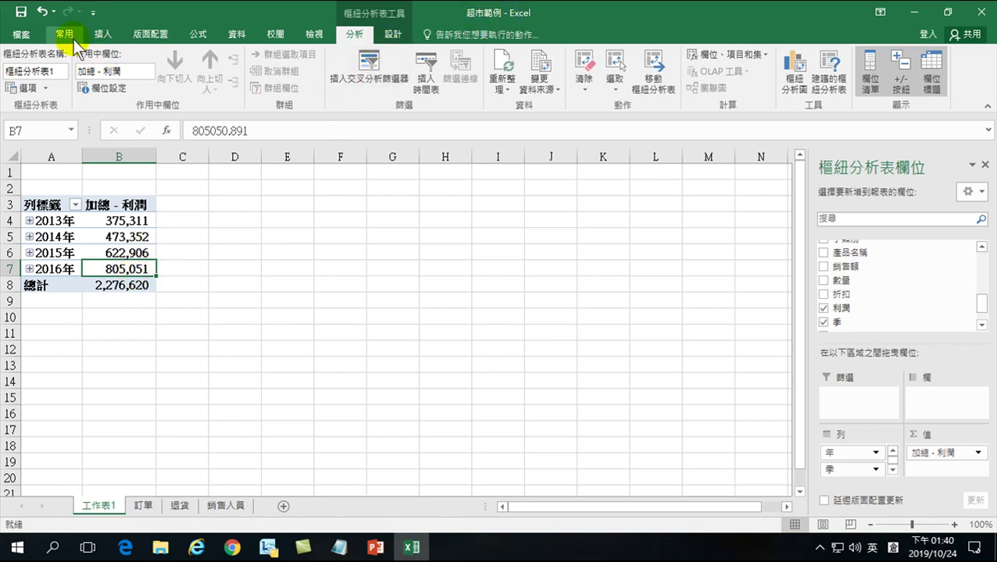
left_click(21, 14)
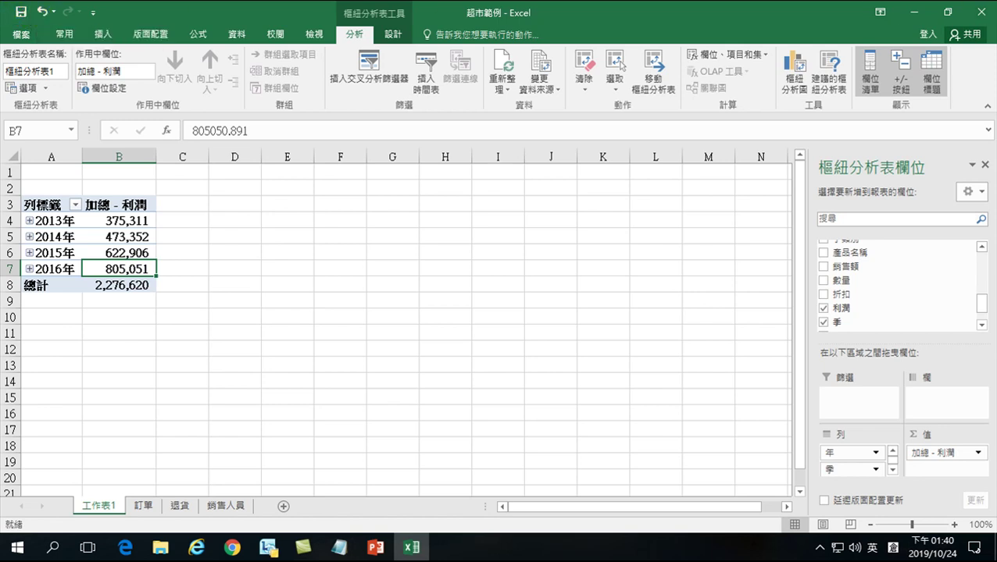
left_click(981, 12)
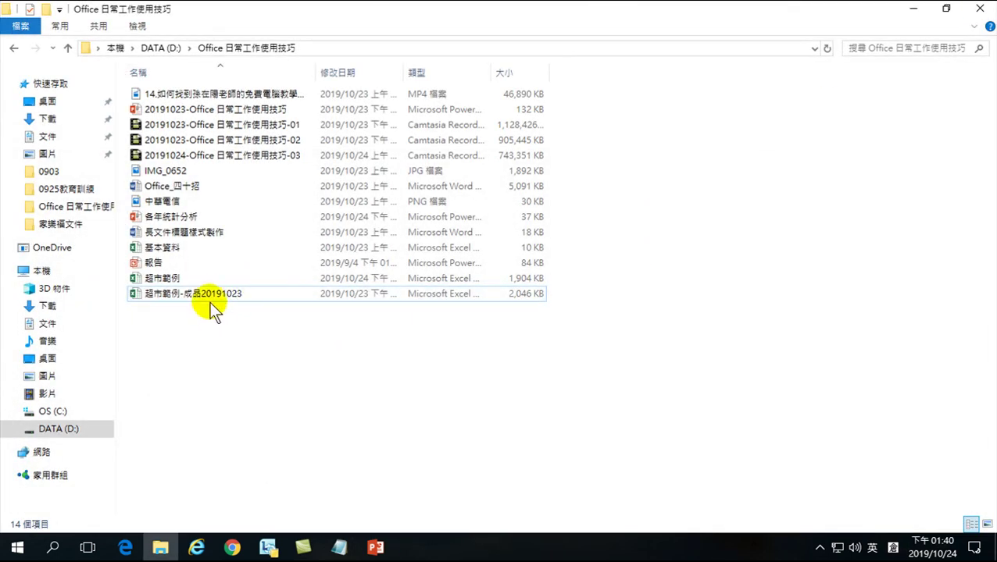
Open the 各年統計分析 presentation from the folder, update its links and view the profit table on slide 2
left_click(171, 218)
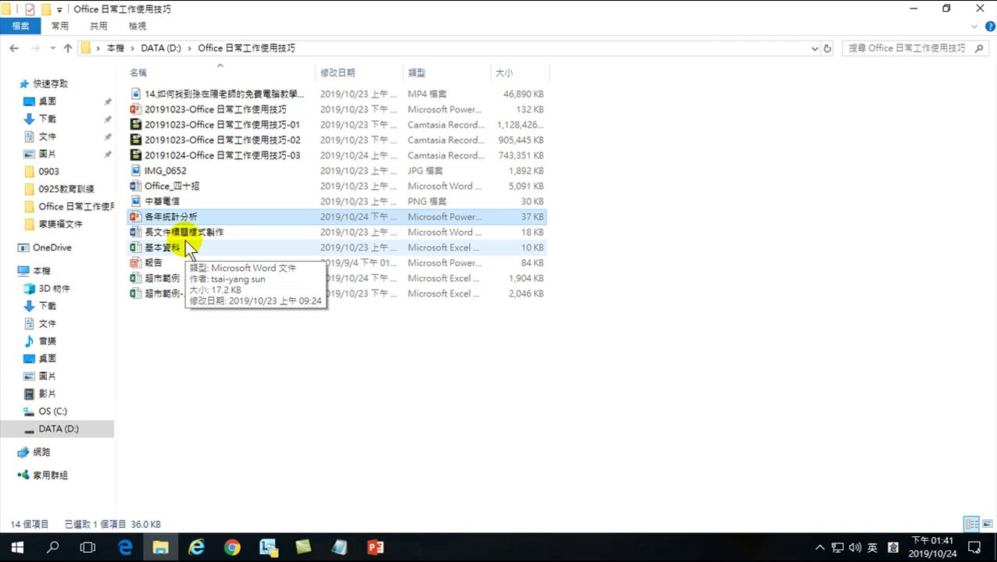
left_click(169, 217)
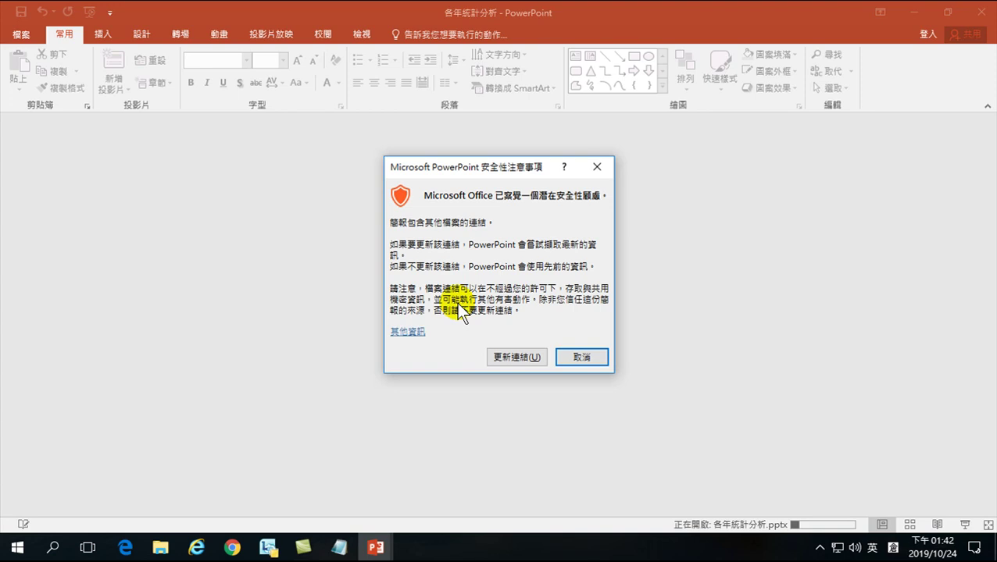
left_click(508, 355)
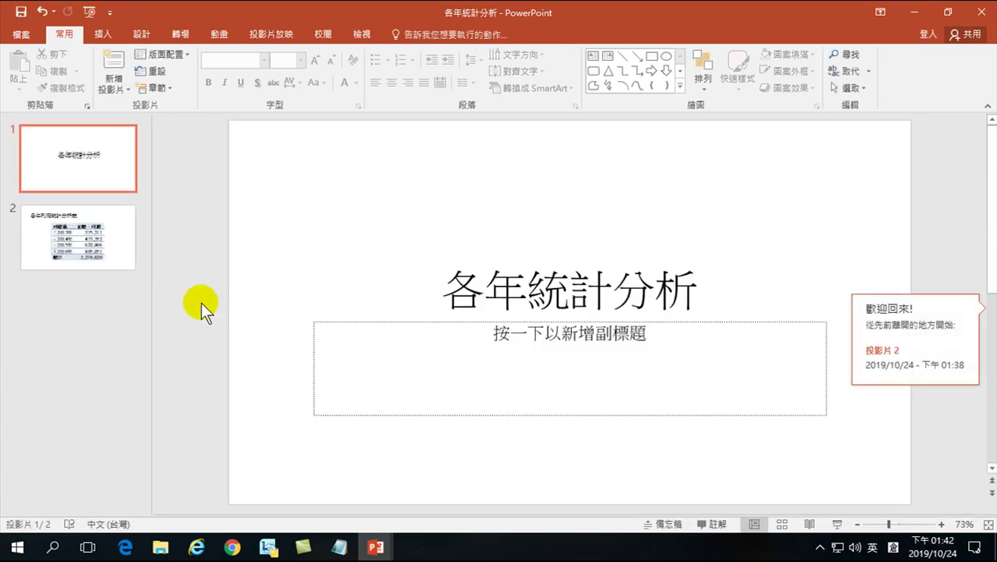
left_click(121, 242)
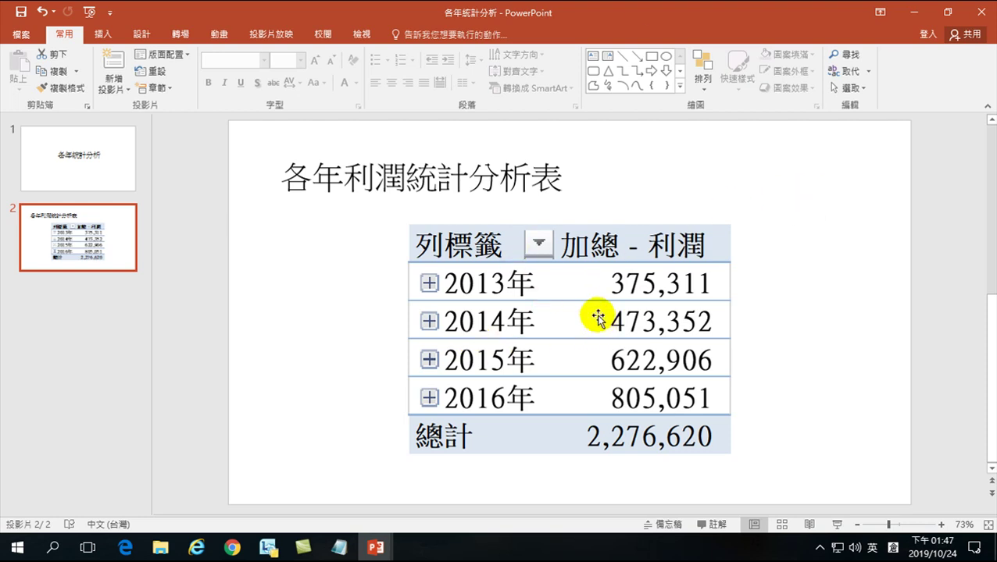
Draw a rounded rectangle about 17.74 cm wide and 2.4 cm high over the 2016年 row on slide 2
left_click(99, 33)
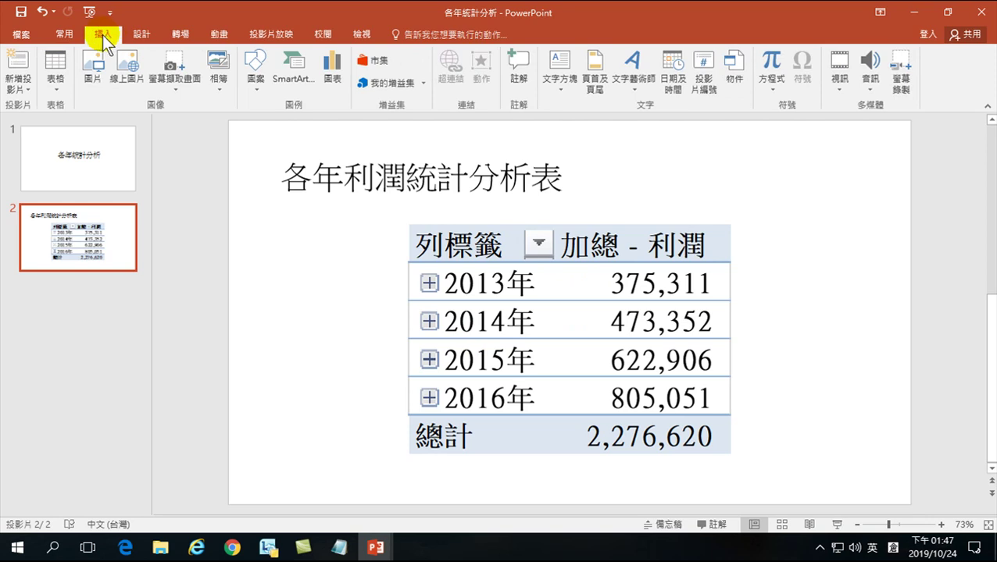
left_click(253, 72)
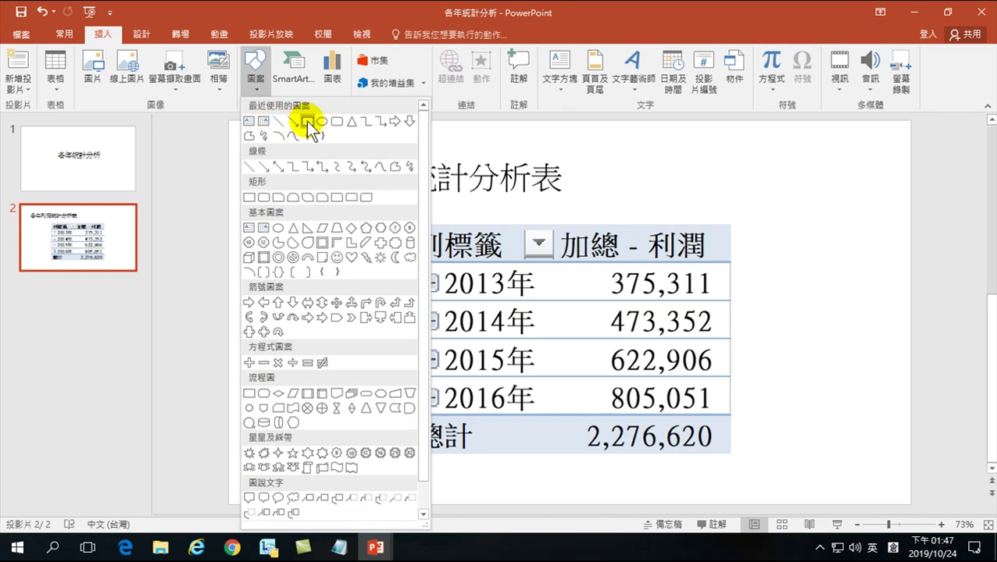
left_click(336, 123)
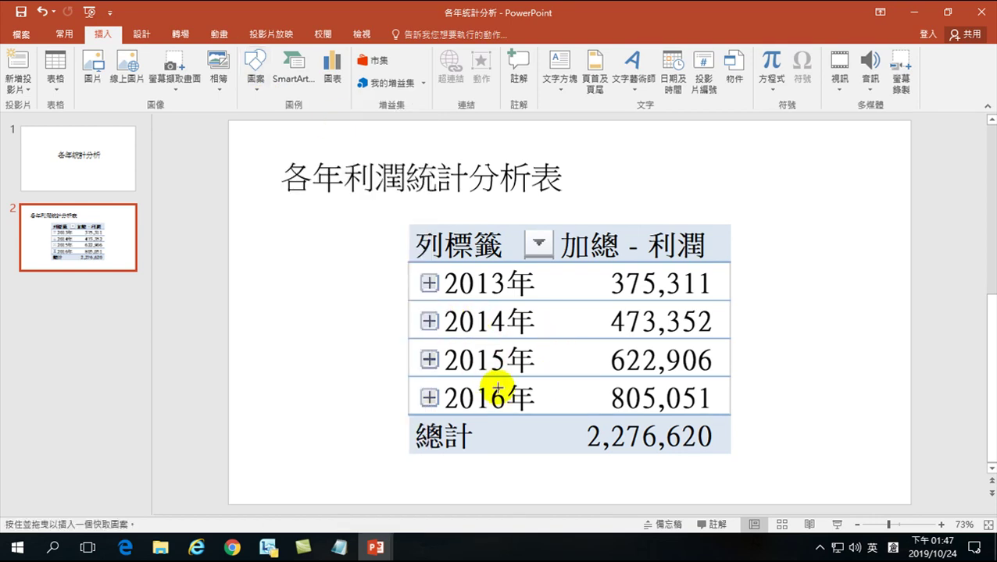
left_click_drag(390, 372, 747, 419)
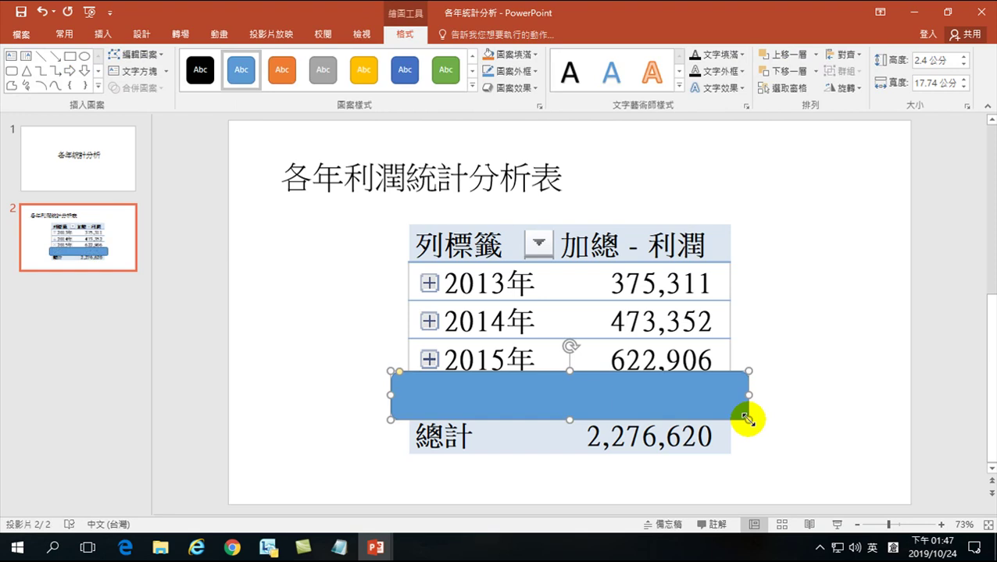
Give the rounded rectangle no fill and a thick red outline
left_click(534, 55)
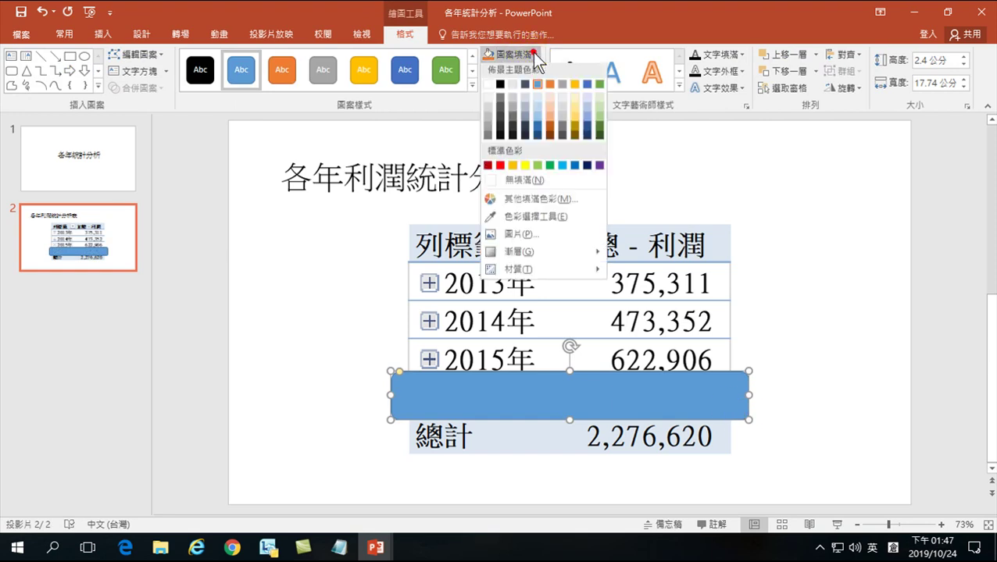
left_click(509, 183)
left_click(534, 69)
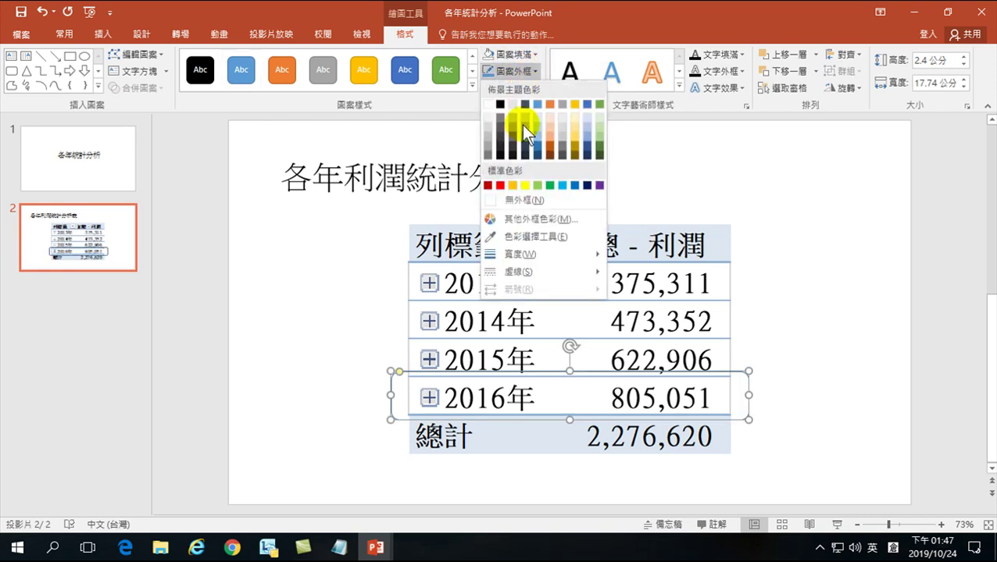
left_click(500, 185)
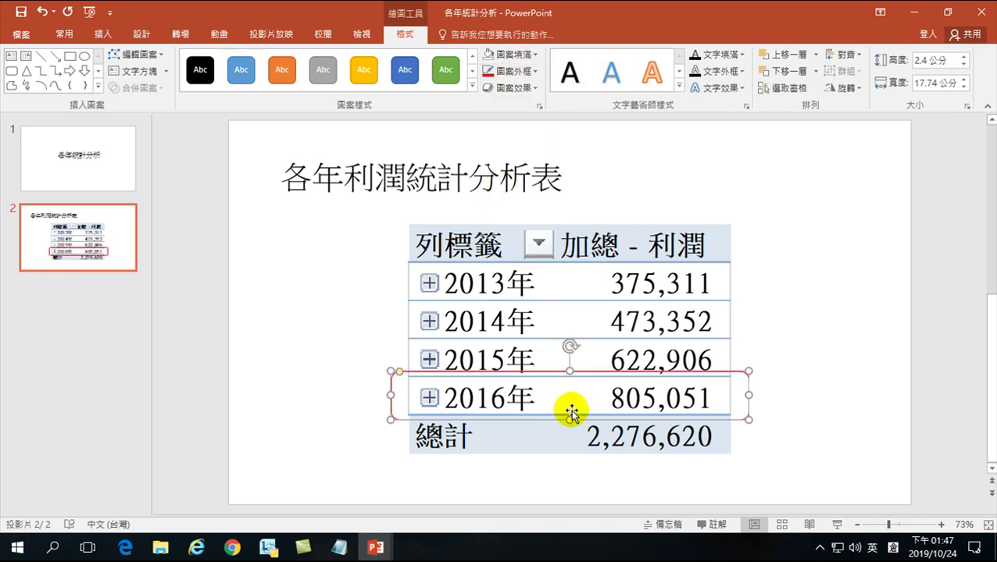
left_click(533, 70)
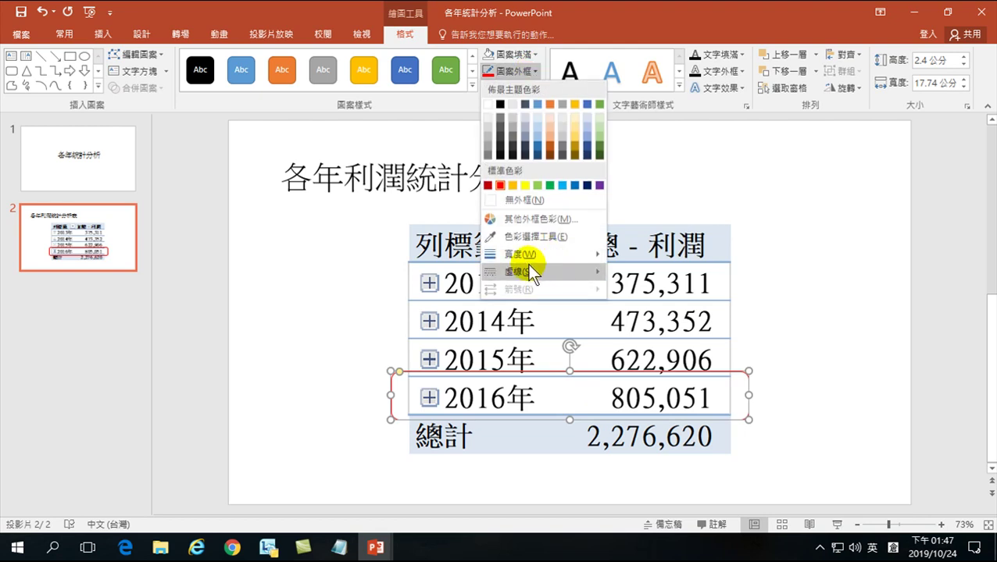
mouse_move(528, 254)
left_click(670, 384)
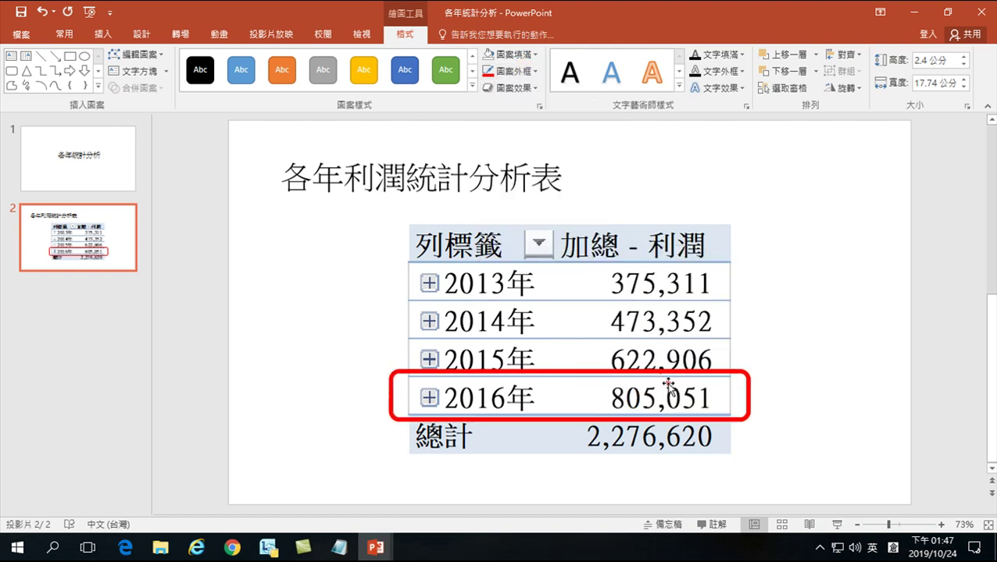
Reduce the red frame's height to about 1.96 cm to fit the 2016年 row, and deselect it
left_click_drag(571, 373, 571, 376)
left_click_drag(573, 420, 571, 416)
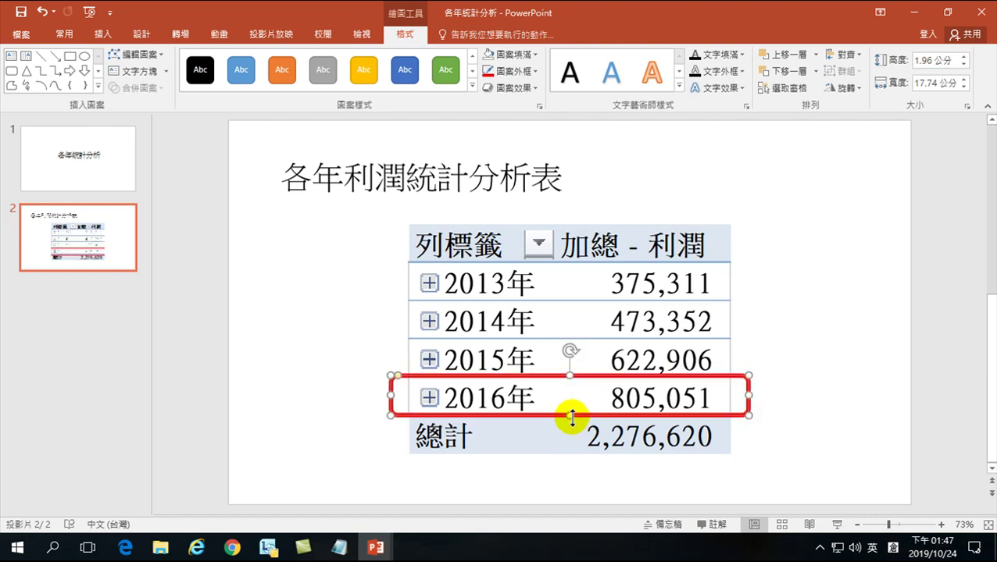
left_click(811, 406)
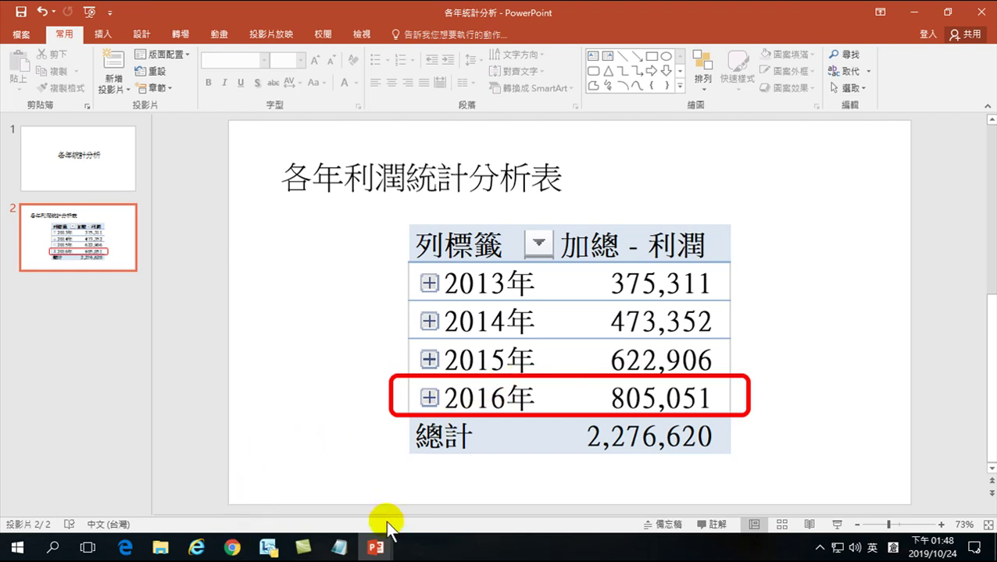
Save and close the presentation, and open the 超市範例 workbook from the folder
left_click(21, 12)
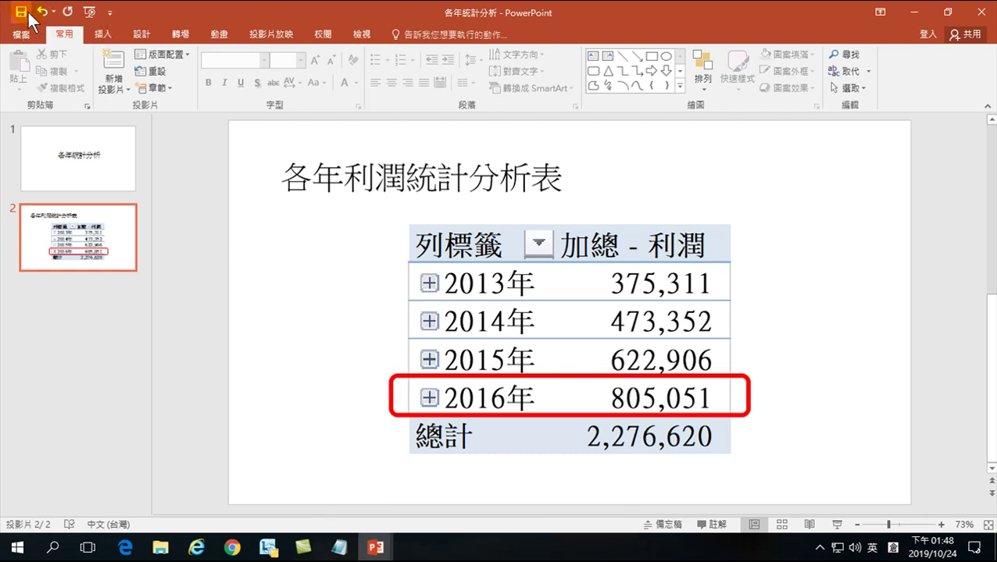
left_click(989, 13)
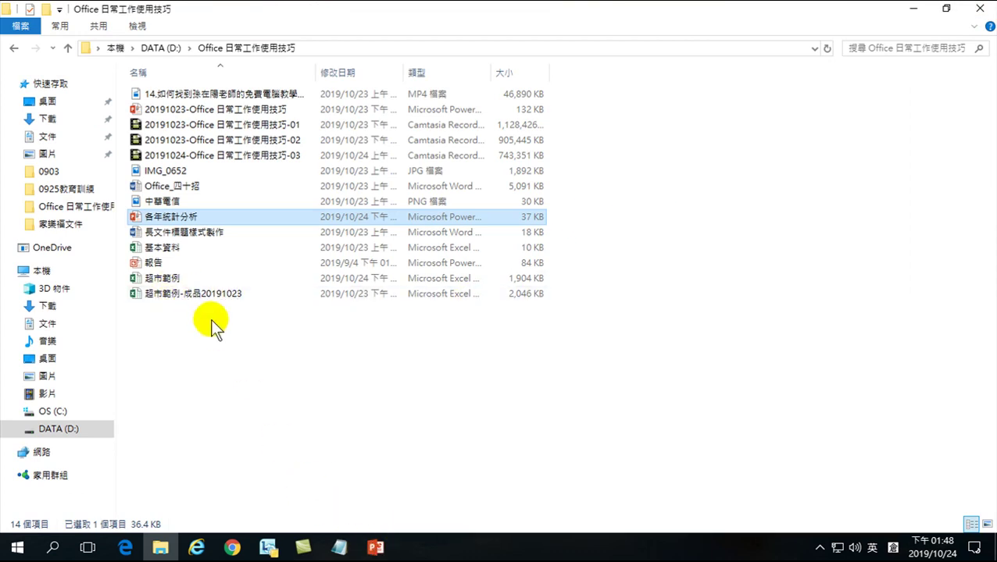
double_click(155, 278)
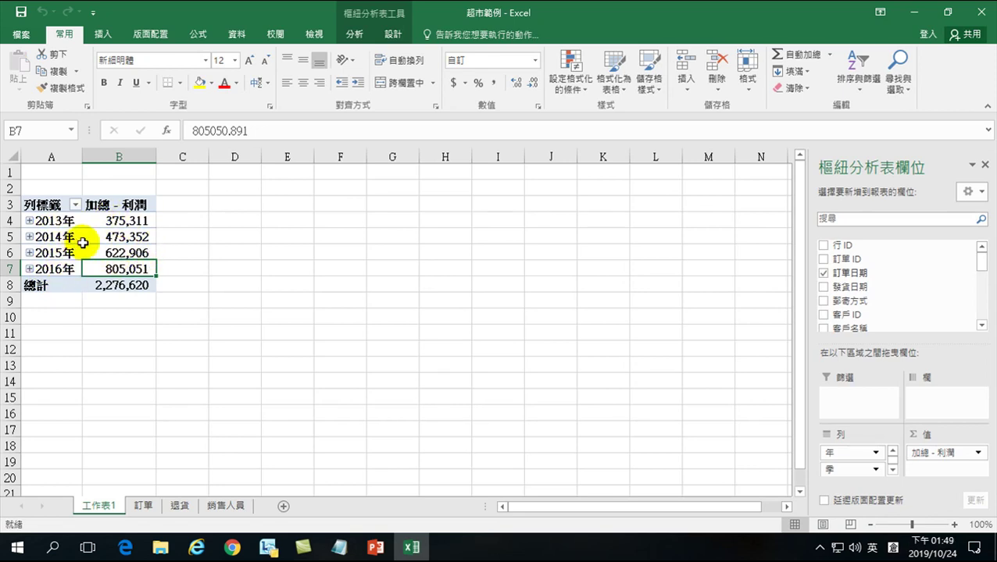
Apply magenta gradient-fill data bars to the yearly profits in B4:B7 of the 工作表1 pivot table
left_click(116, 221)
left_click_drag(115, 222, 117, 270)
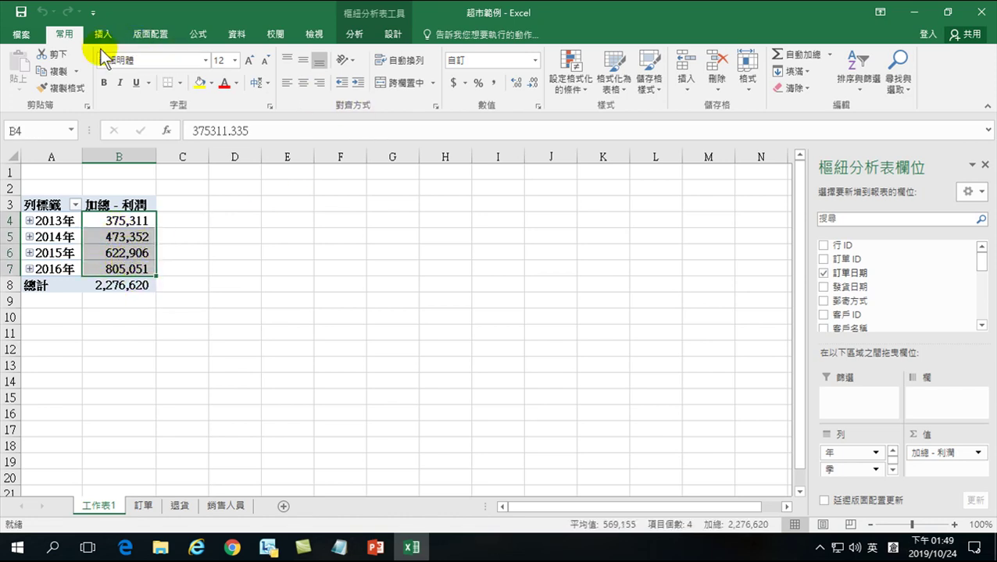
left_click(65, 36)
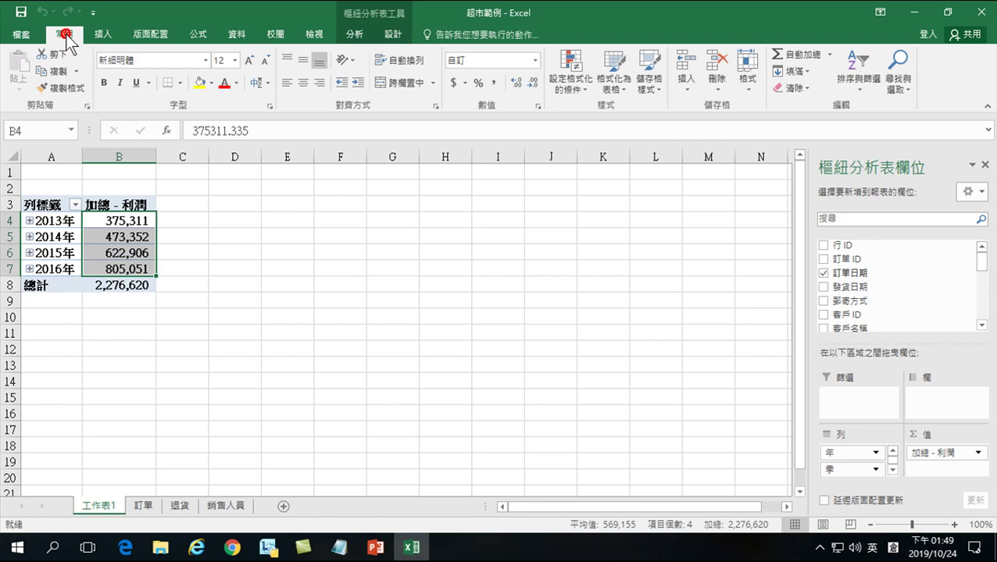
left_click(577, 91)
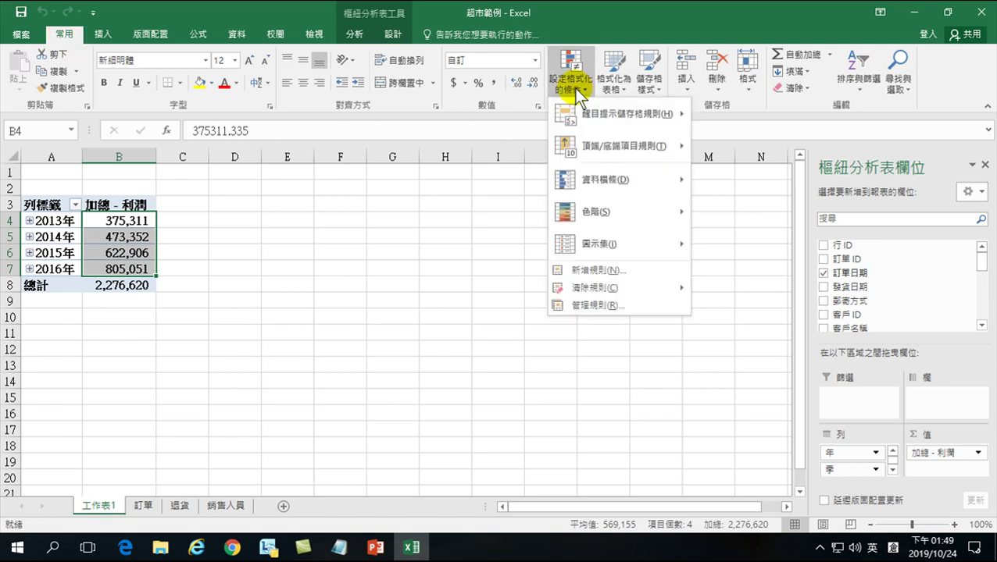
mouse_move(598, 178)
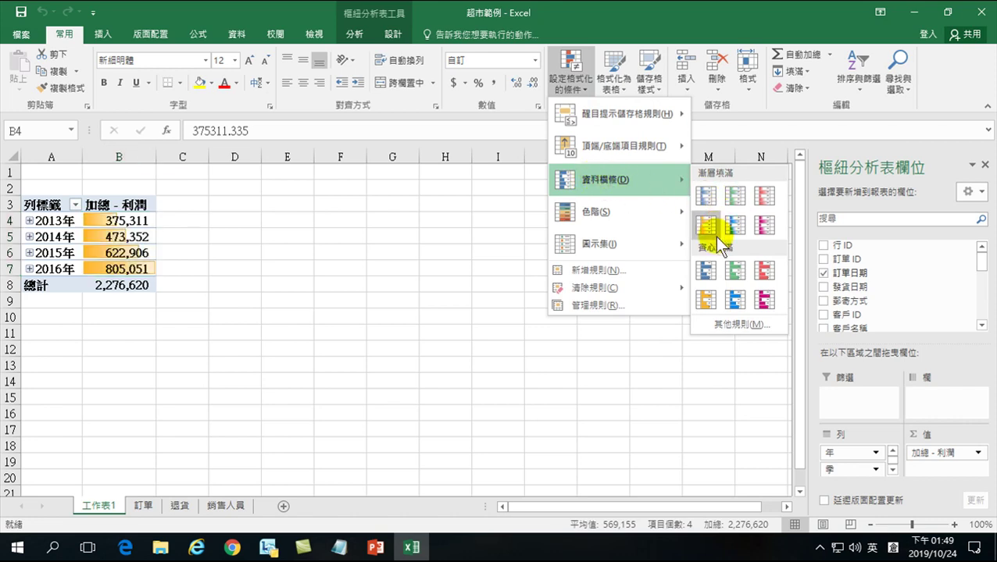
left_click(762, 224)
Widen column B of the pivot table to nearly double its width, and save and close the workbook
left_click_drag(158, 157, 222, 158)
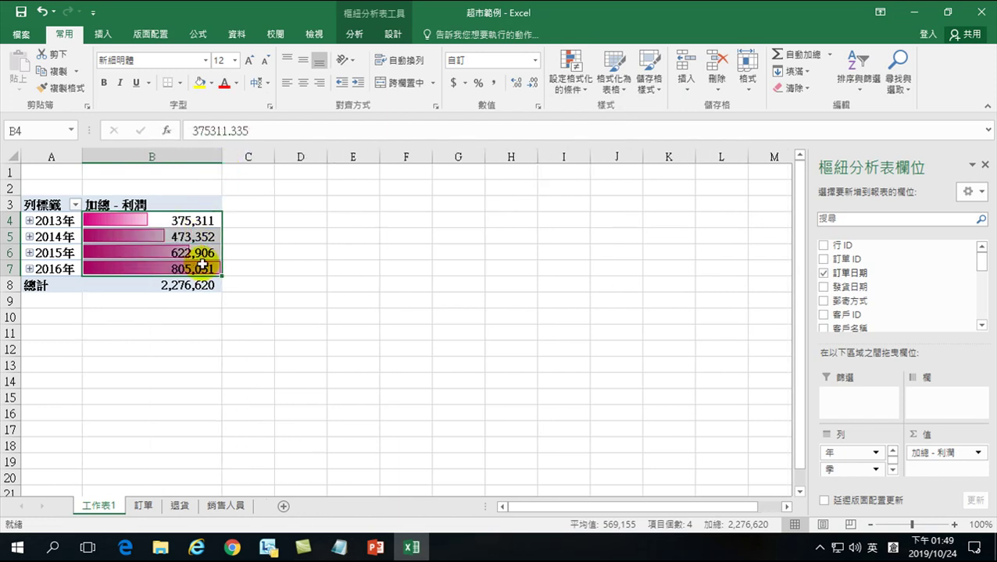
left_click(200, 251)
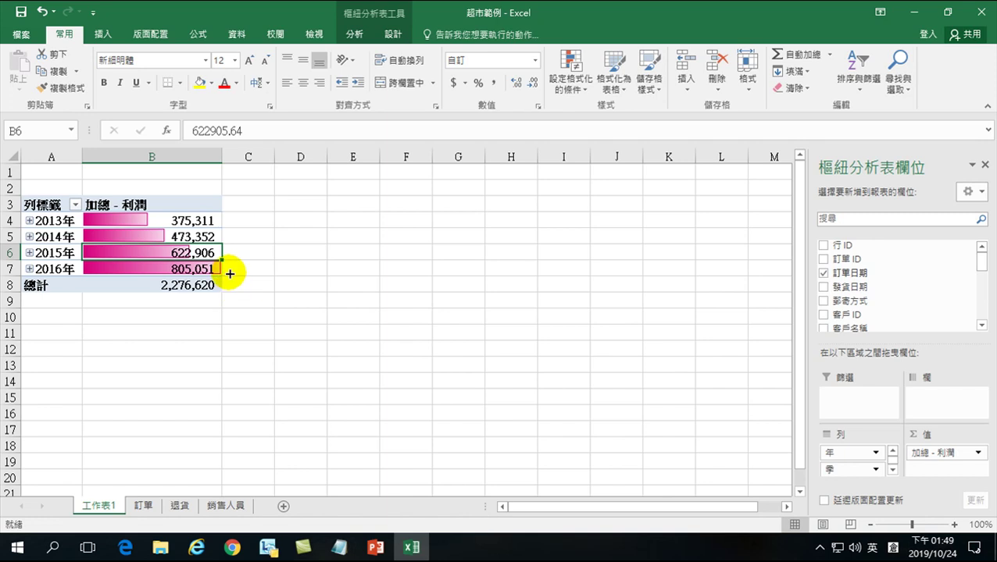
left_click(191, 225)
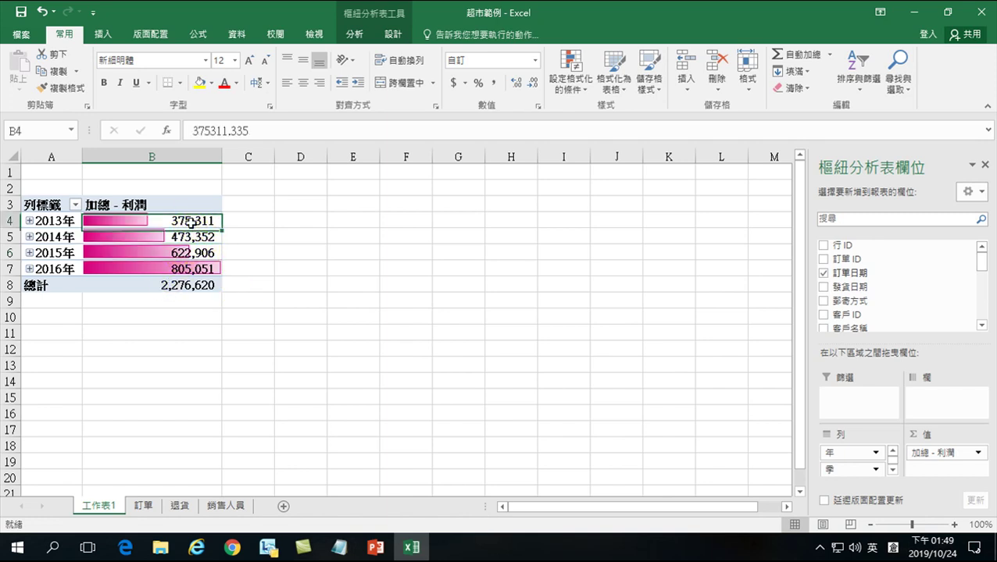
left_click(21, 13)
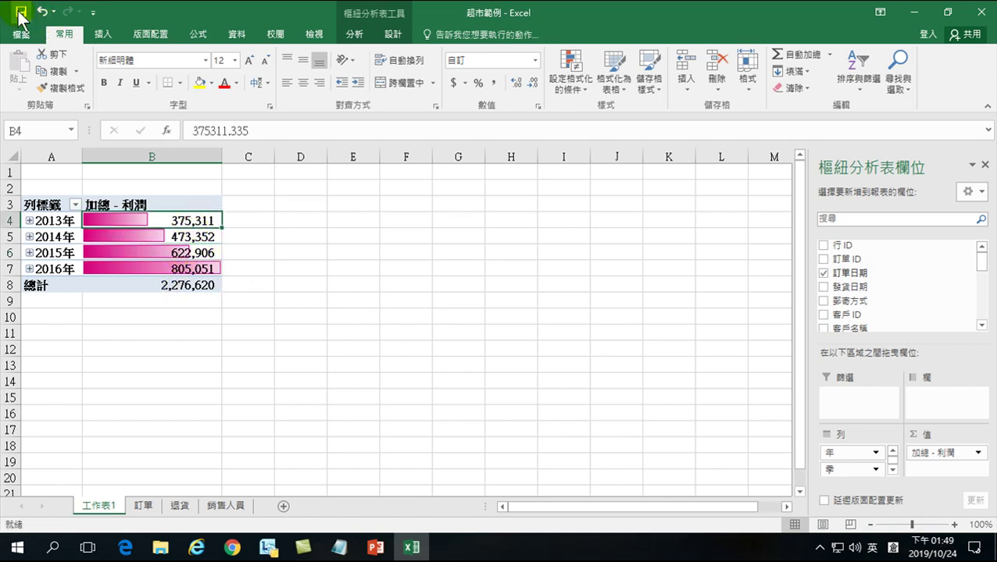
left_click(981, 13)
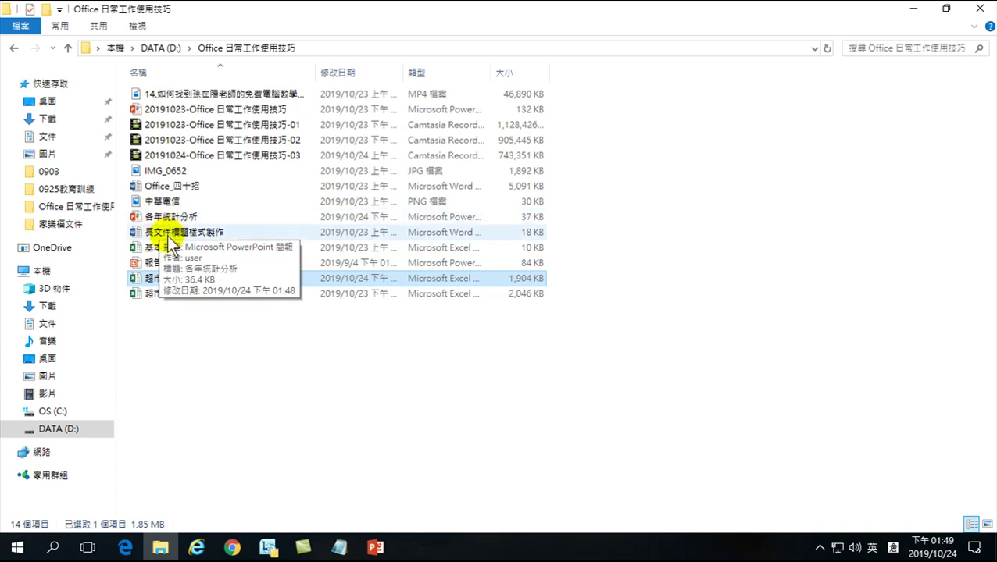
Reopen the 各年統計分析 presentation, update its links and check the linked table on slide 2
double_click(177, 218)
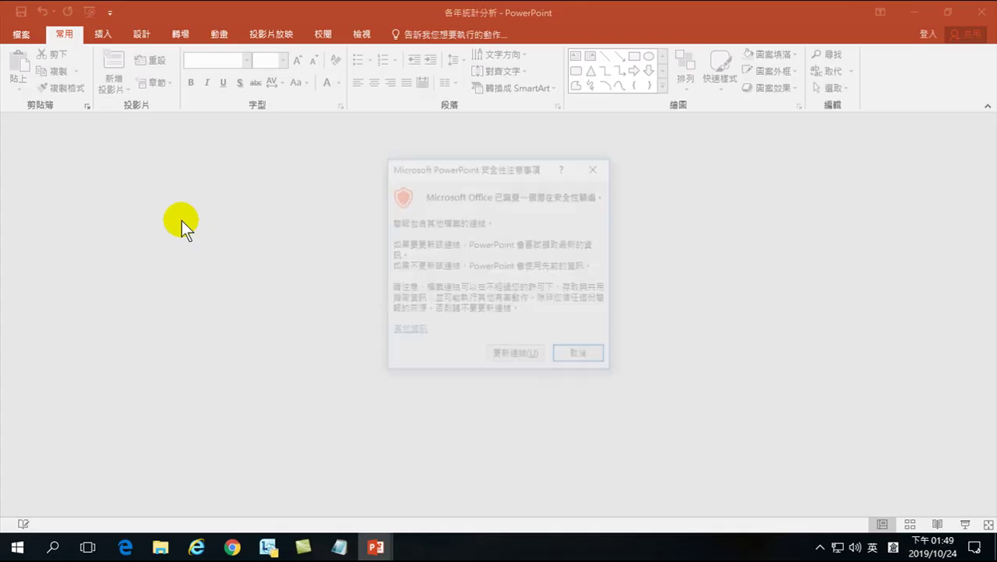
left_click(512, 357)
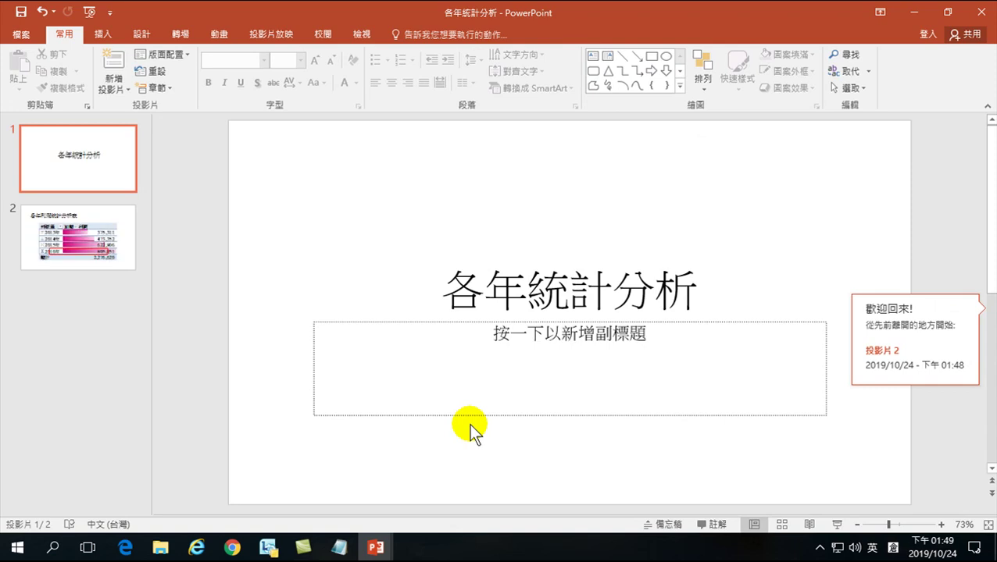
left_click(108, 237)
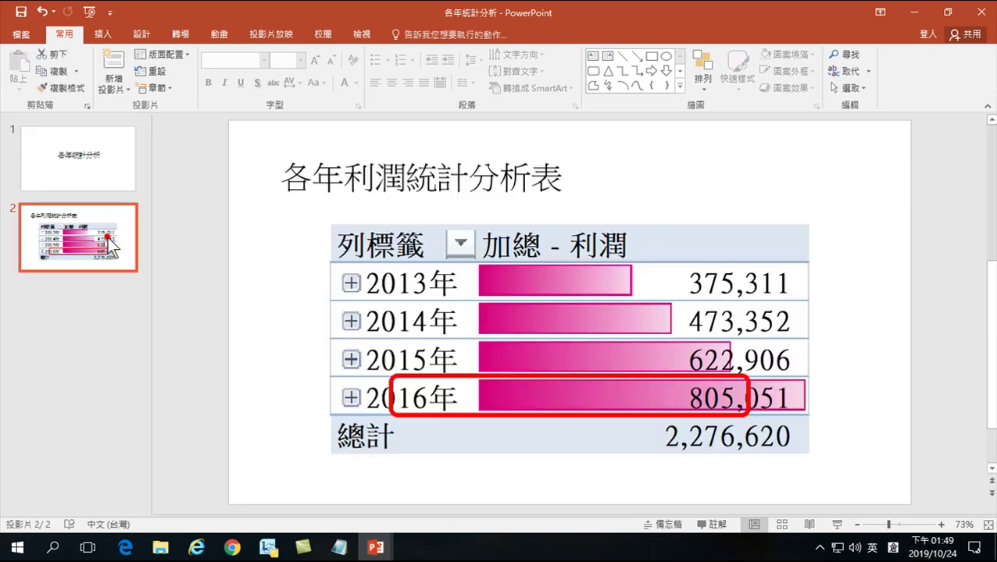
Stretch the red frame on both sides to span the full width of the table's 2016年 row
left_click(391, 395)
left_click_drag(389, 396, 329, 396)
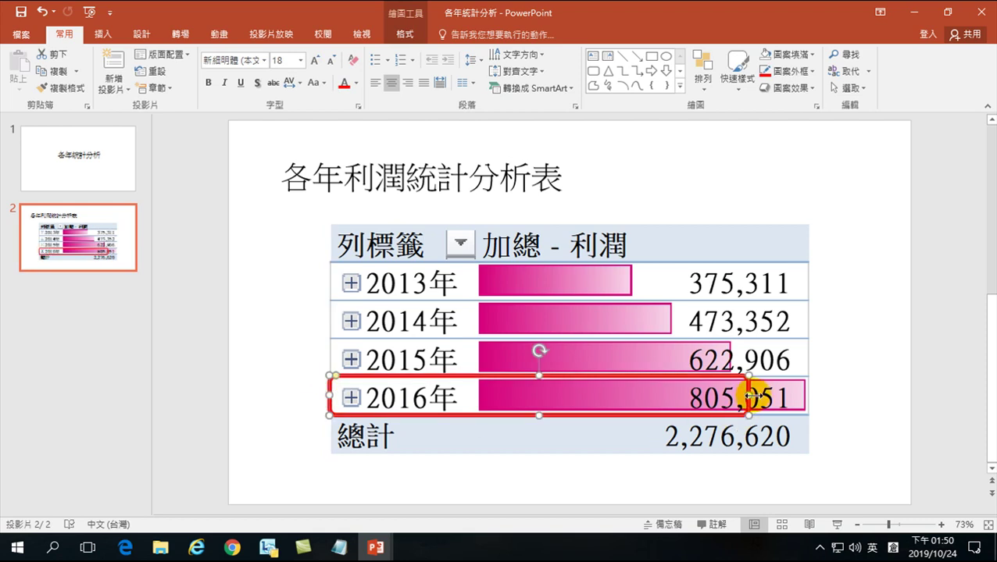
left_click_drag(749, 396, 805, 399)
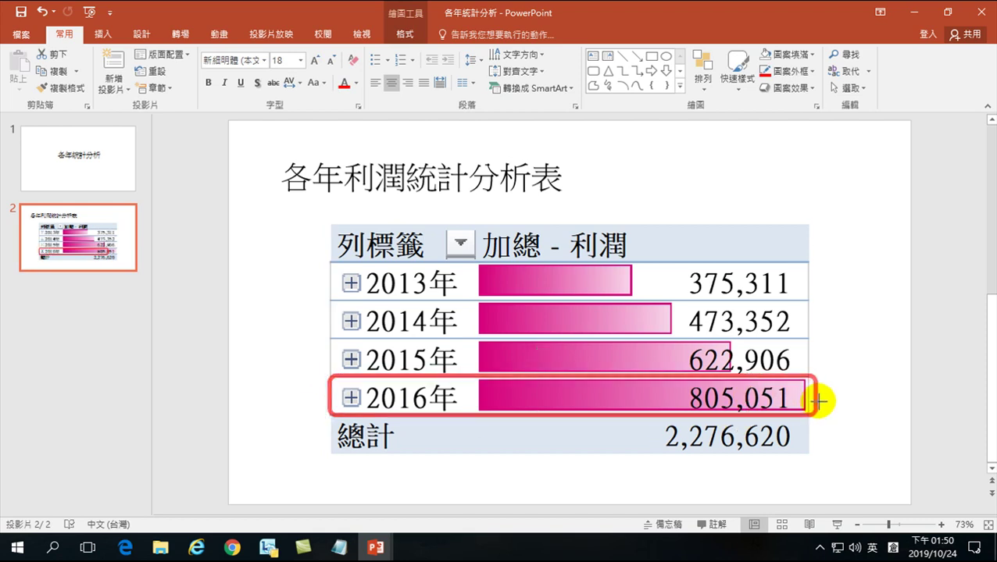
Extend the red frame slightly past the start of the 2016年 row, and save and close the presentation
left_click(814, 400)
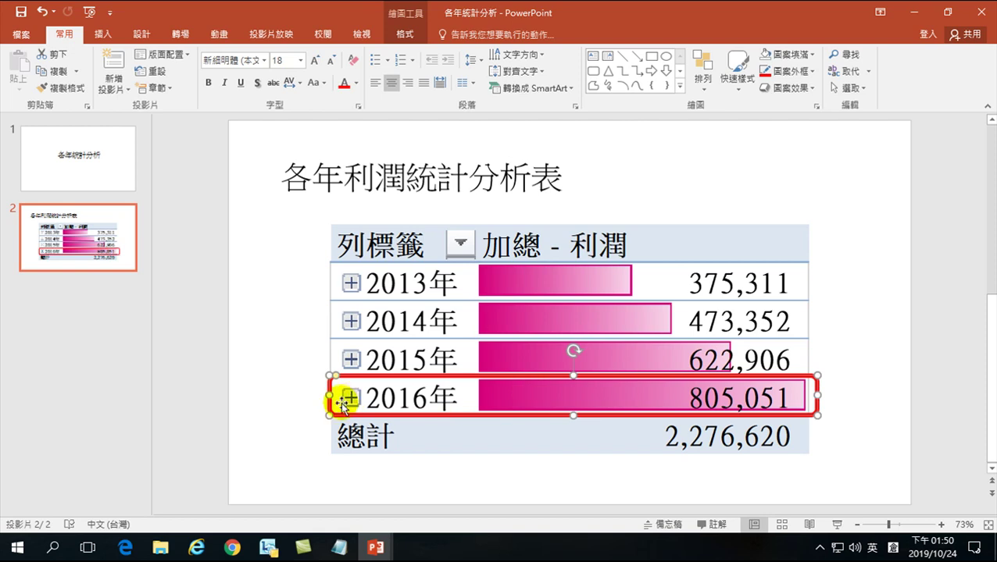
left_click_drag(330, 397, 320, 397)
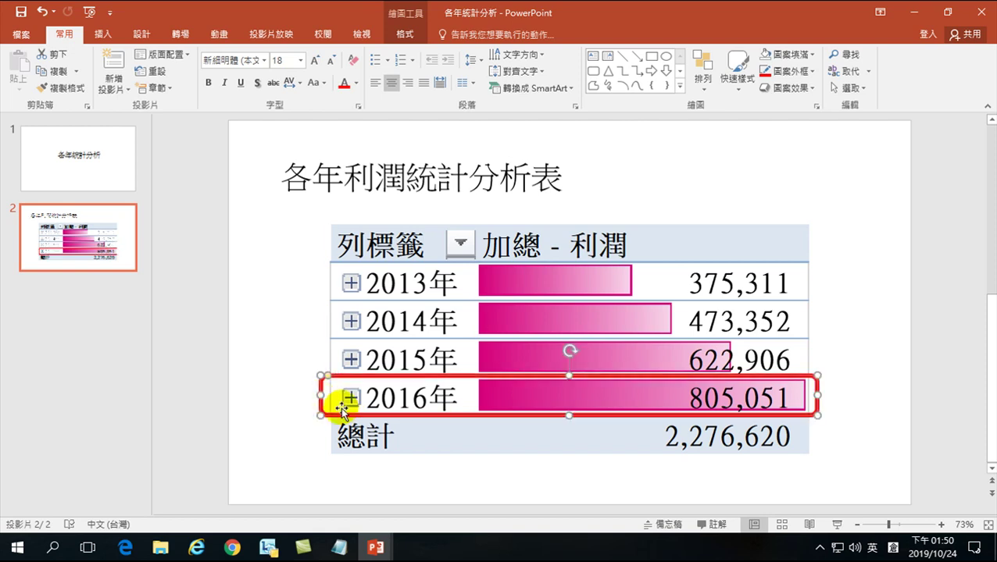
left_click(842, 400)
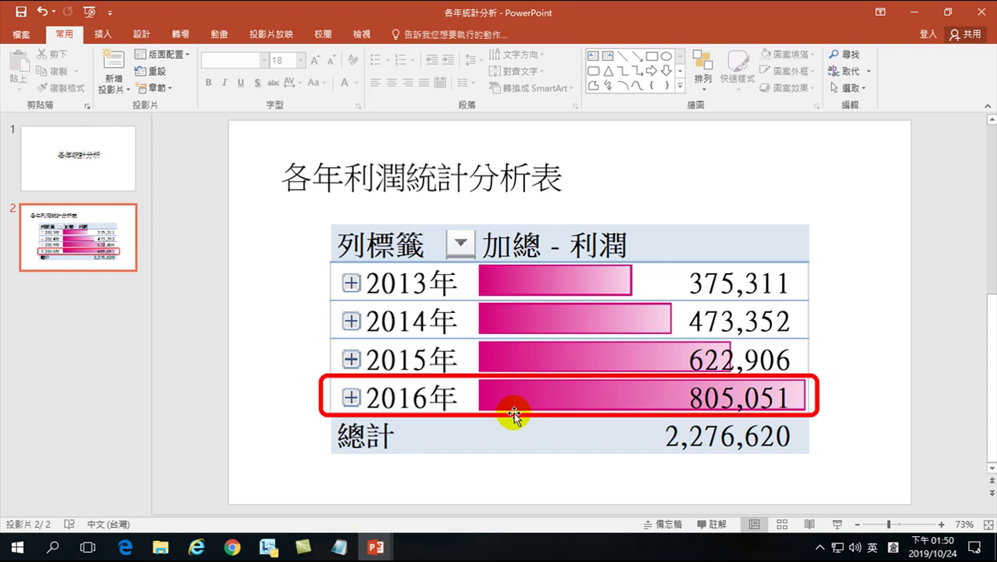
left_click(17, 13)
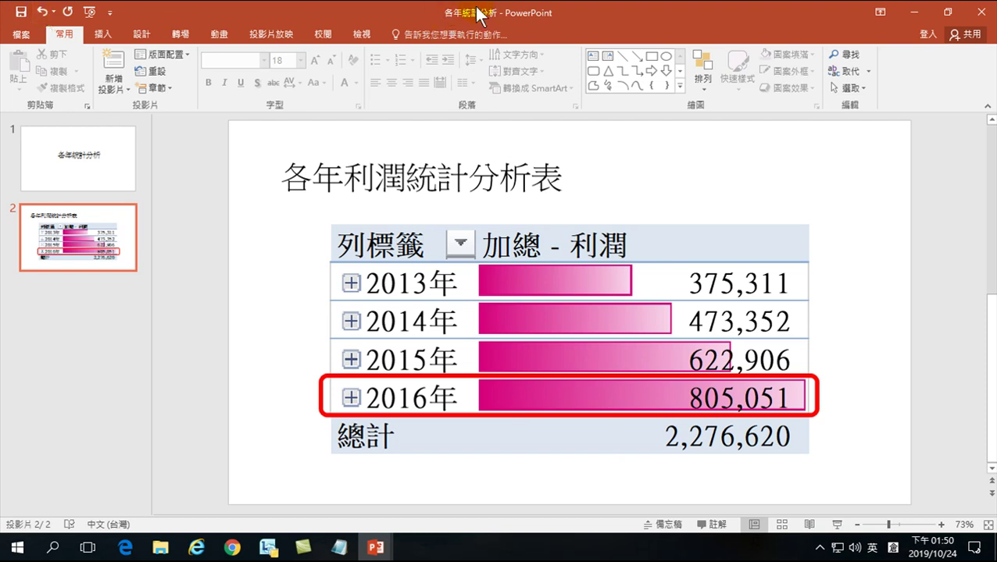
left_click(983, 15)
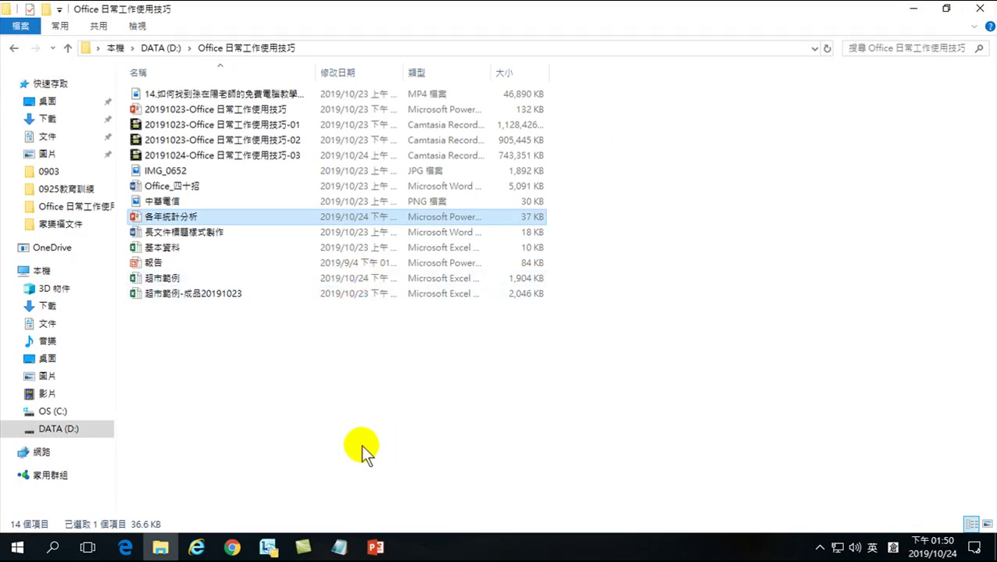
Open the 超市範例 workbook and narrow column B of the yearly profit pivot table by about a third
left_click(169, 283)
double_click(167, 279)
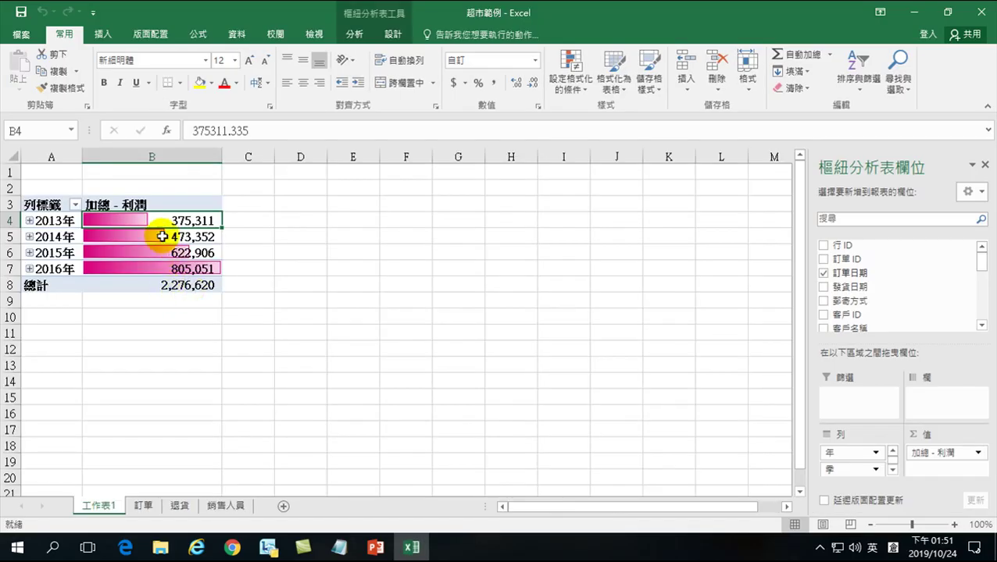
left_click_drag(46, 207, 149, 284)
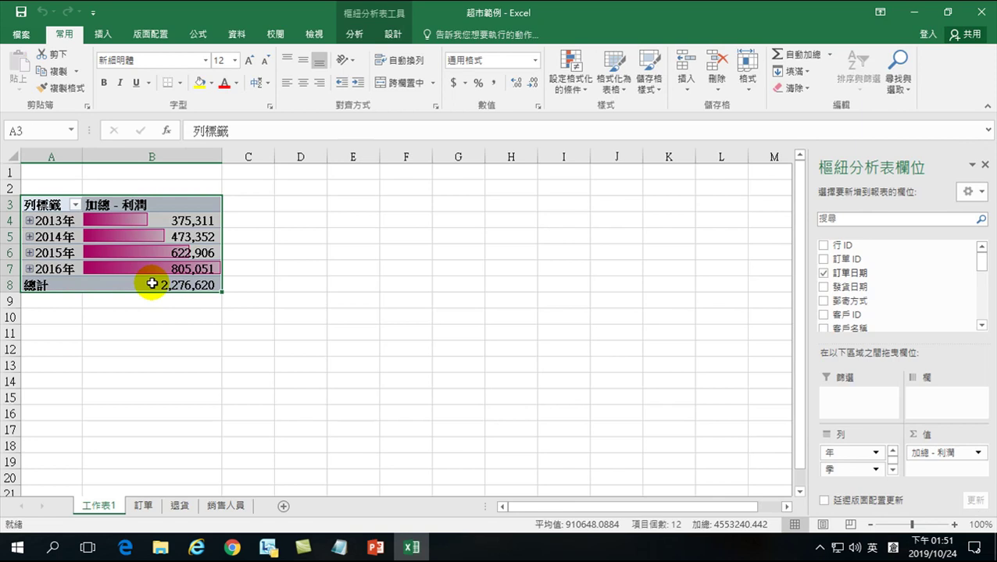
left_click(185, 223)
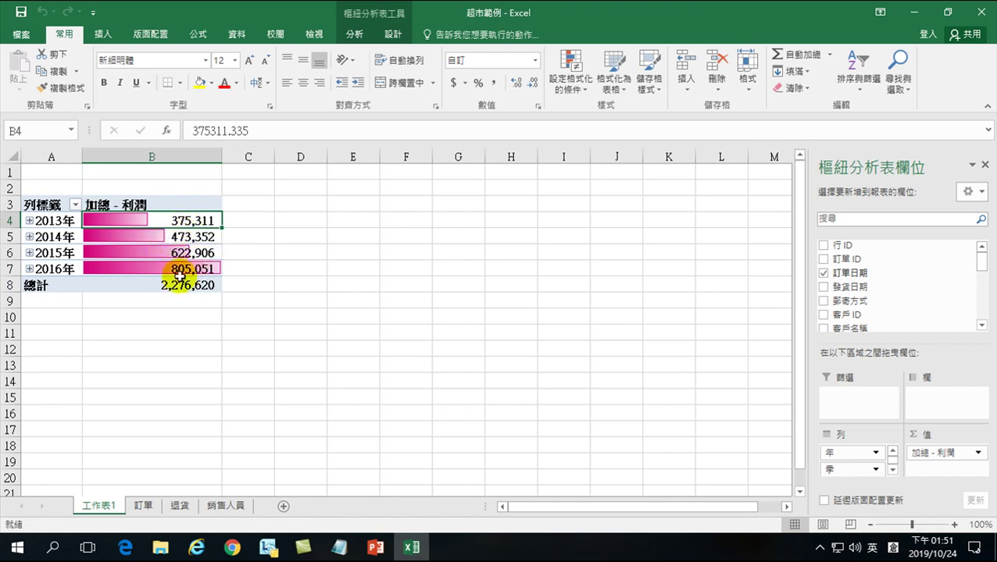
left_click_drag(173, 220, 106, 200)
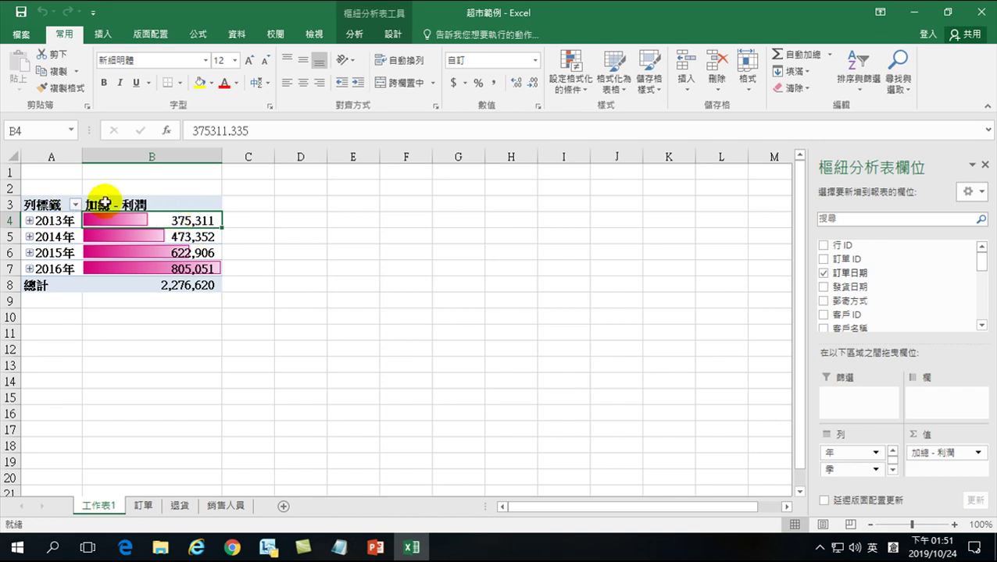
left_click(189, 235)
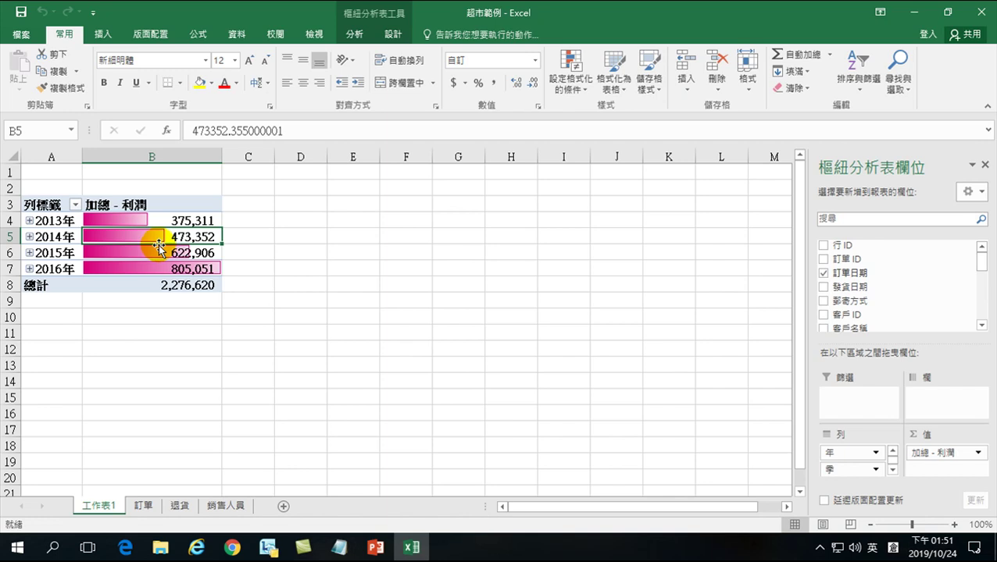
mouse_move(170, 281)
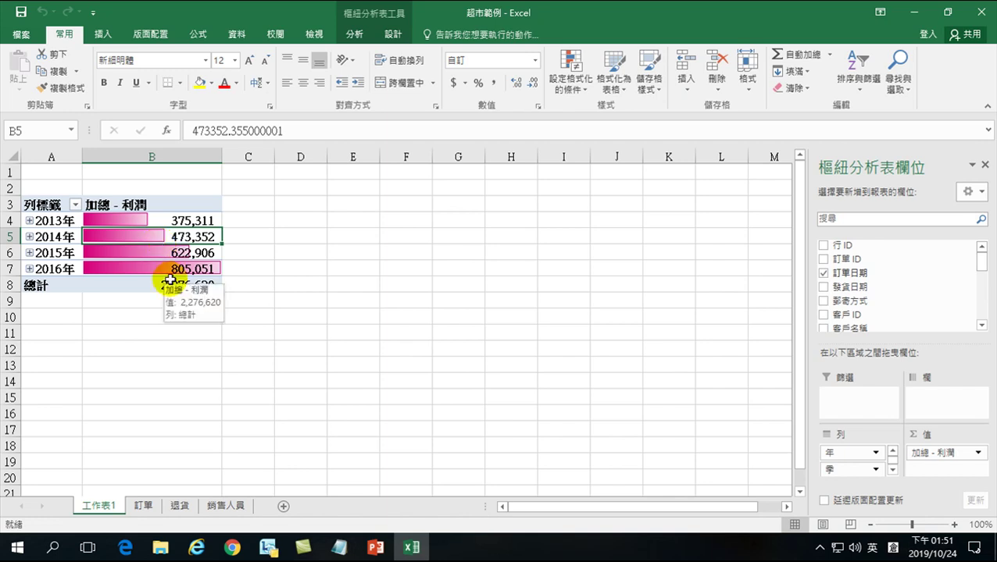
left_click_drag(223, 157, 175, 162)
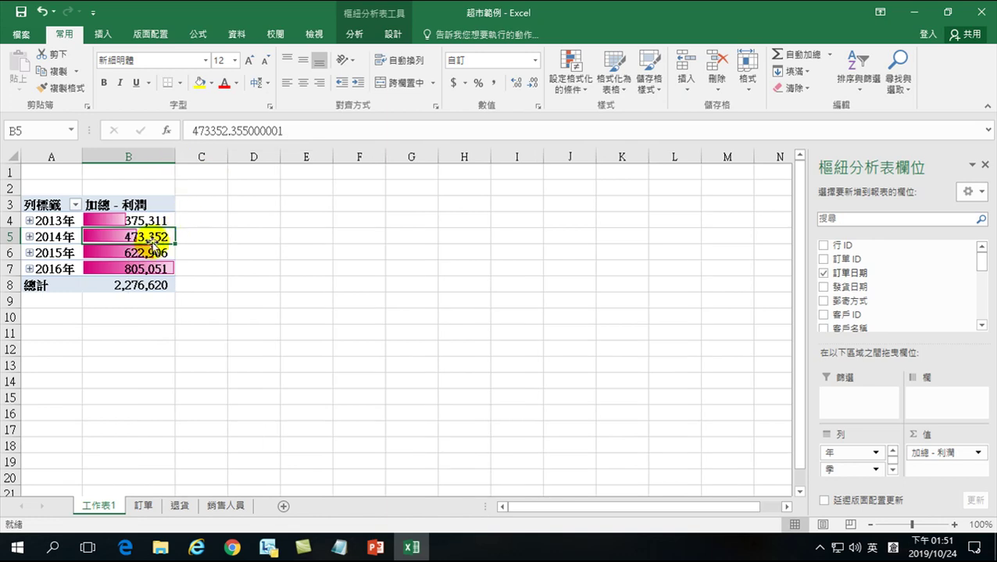
Insert a clustered column pivot chart (群組直條圖) of the yearly profits and enlarge it to 9.42 by 15.45 cm
left_click(161, 240)
mouse_move(154, 242)
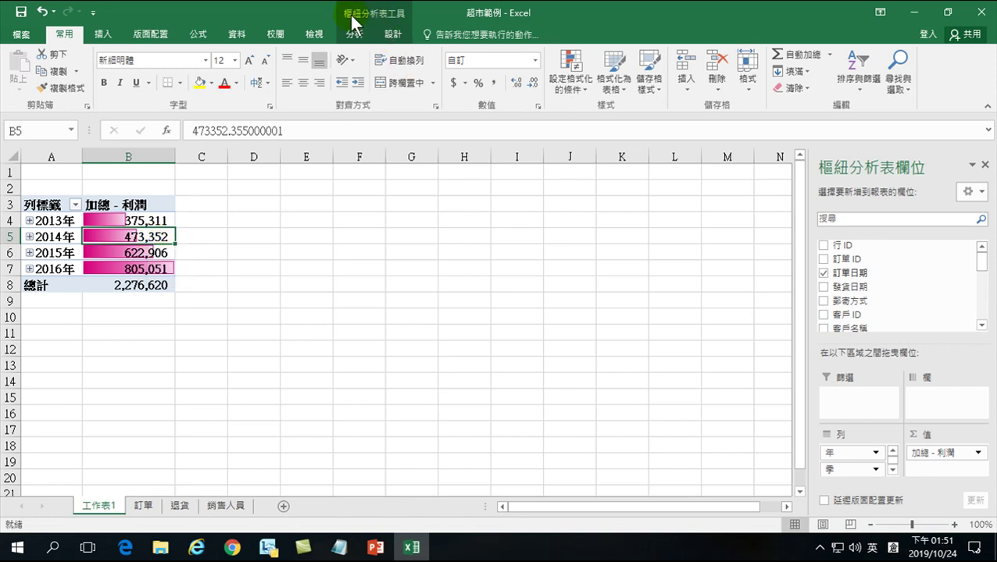
left_click(356, 39)
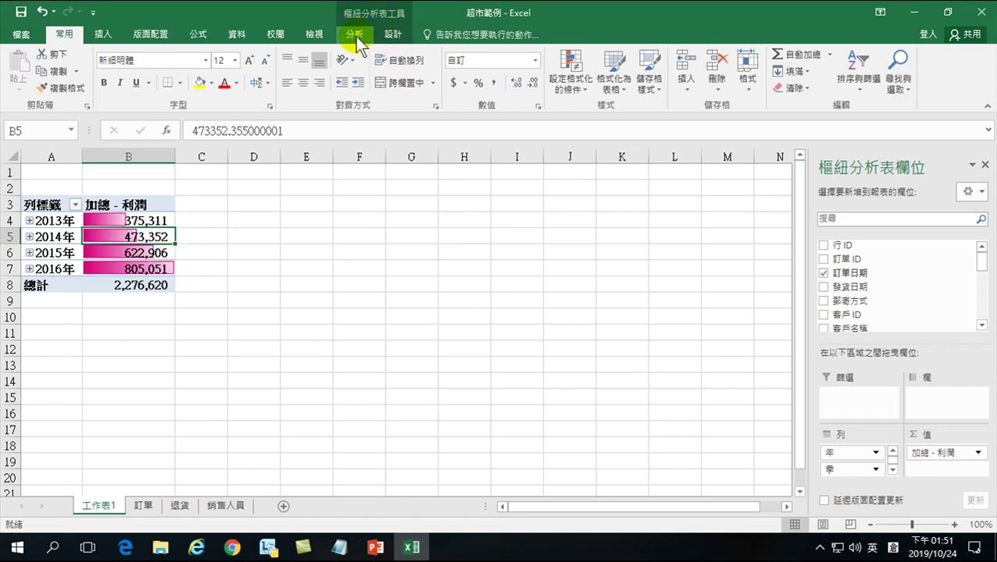
left_click(356, 34)
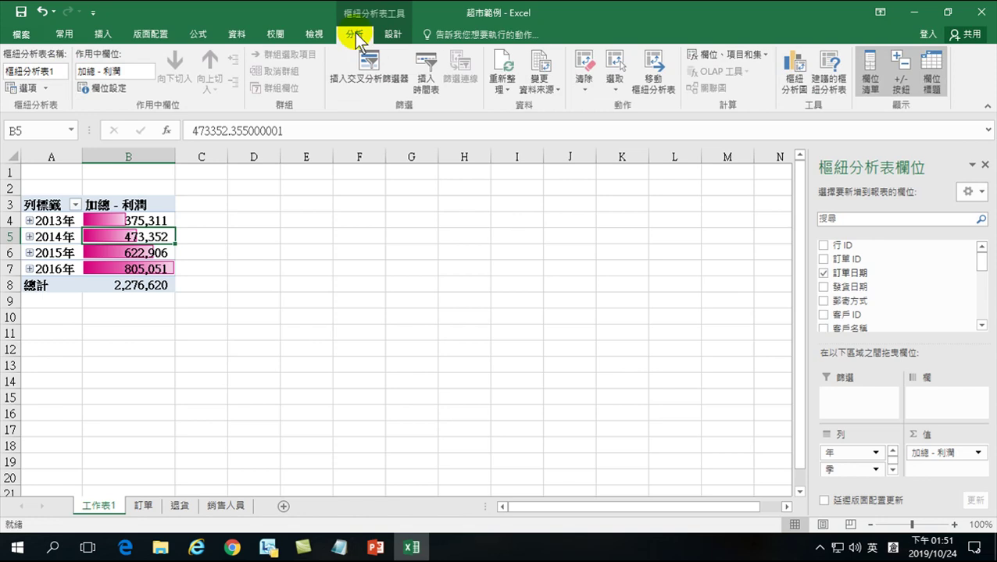
left_click(797, 74)
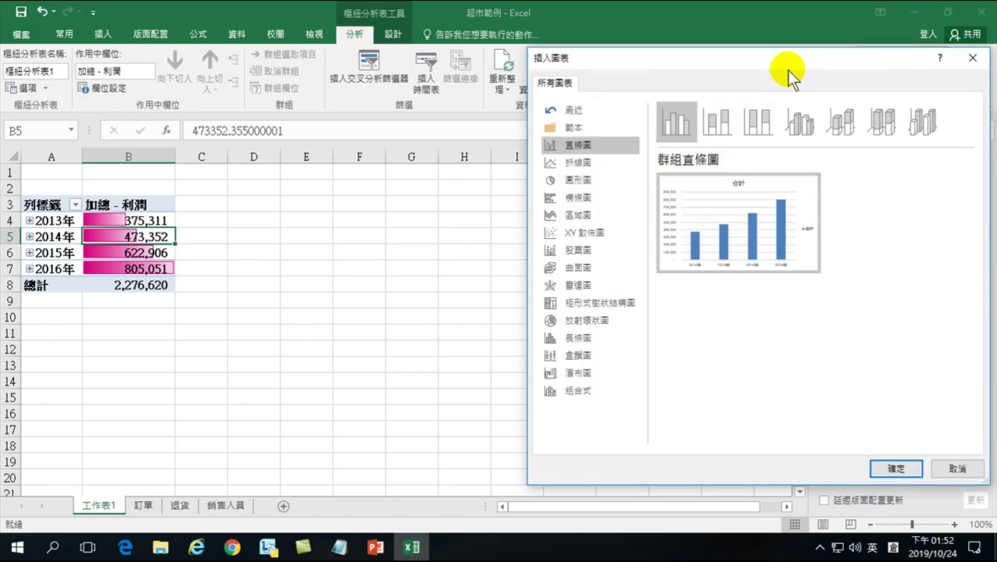
left_click(713, 238)
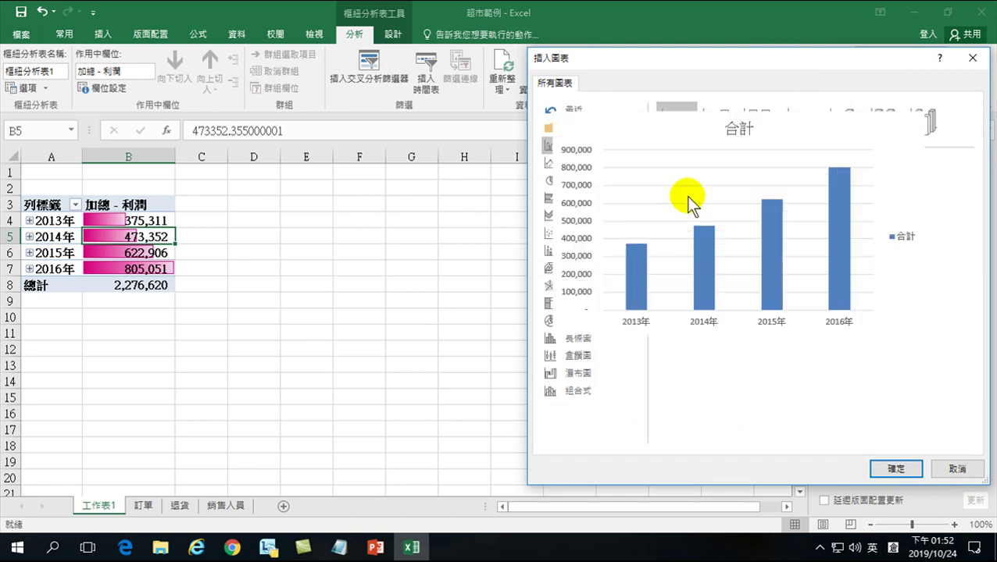
left_click(891, 471)
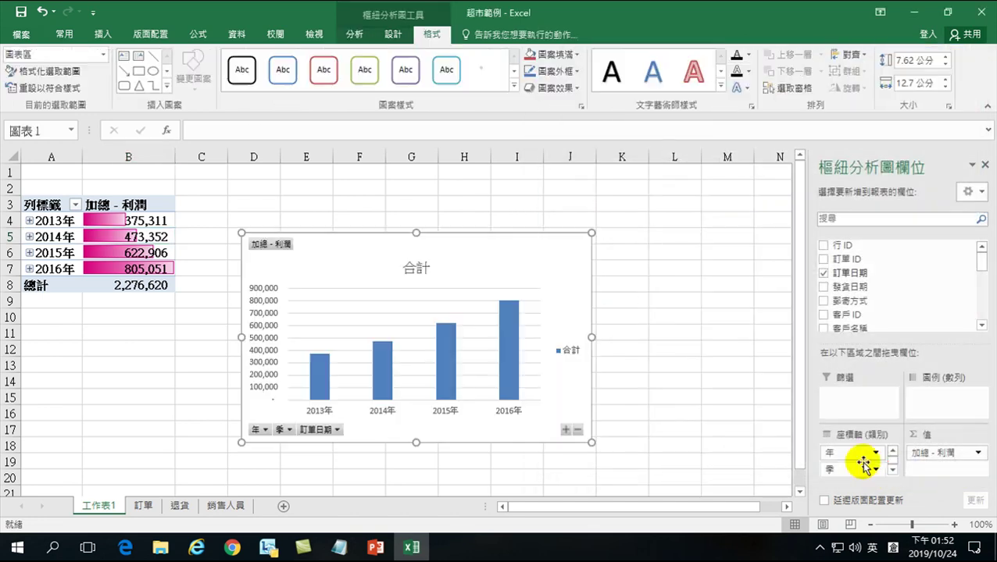
left_click_drag(242, 232, 218, 203)
left_click_drag(592, 443, 644, 463)
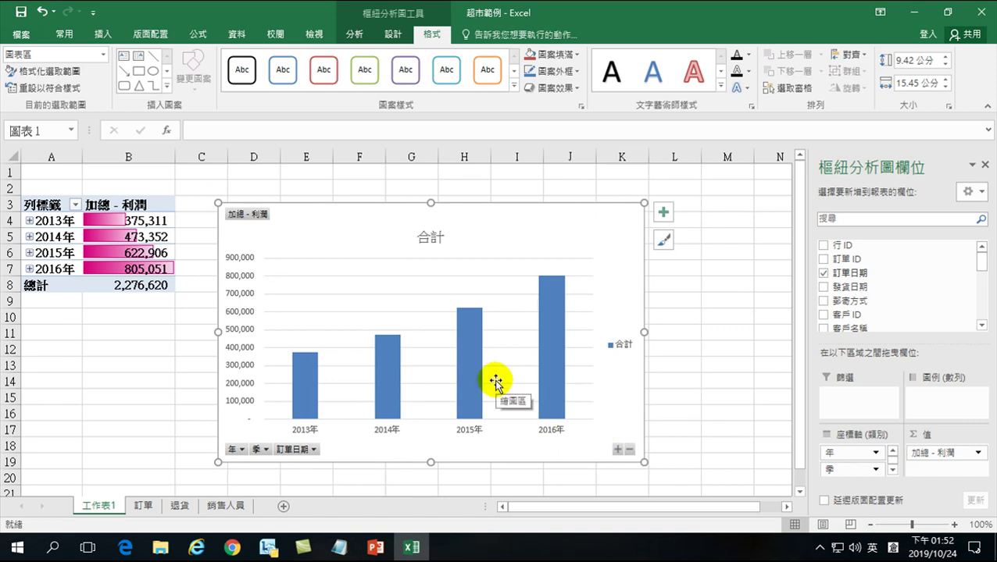
Try several chart styles on the pivot chart and apply the one with glossy bevelled blue columns and data labels
left_click(393, 35)
left_click(407, 69)
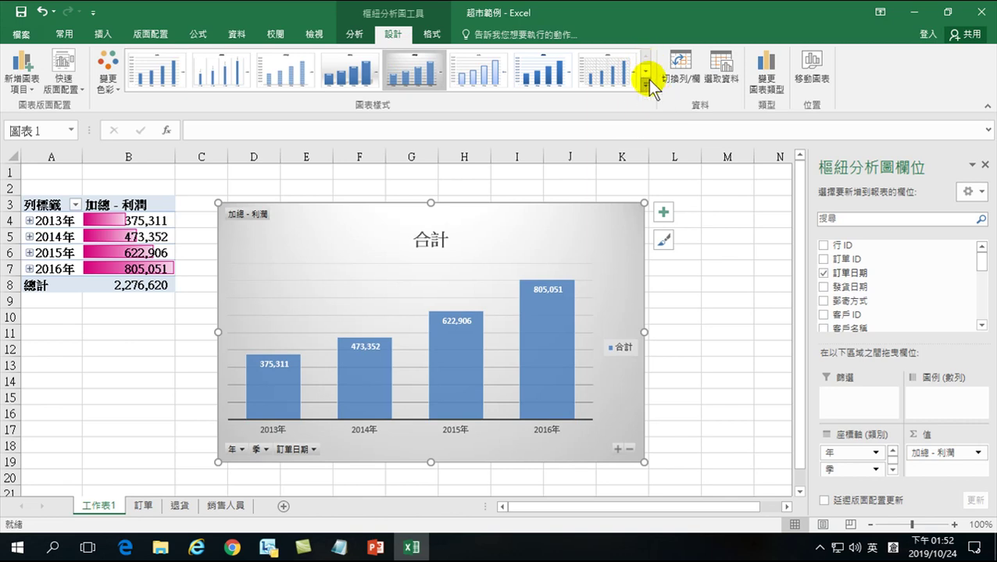
left_click(485, 70)
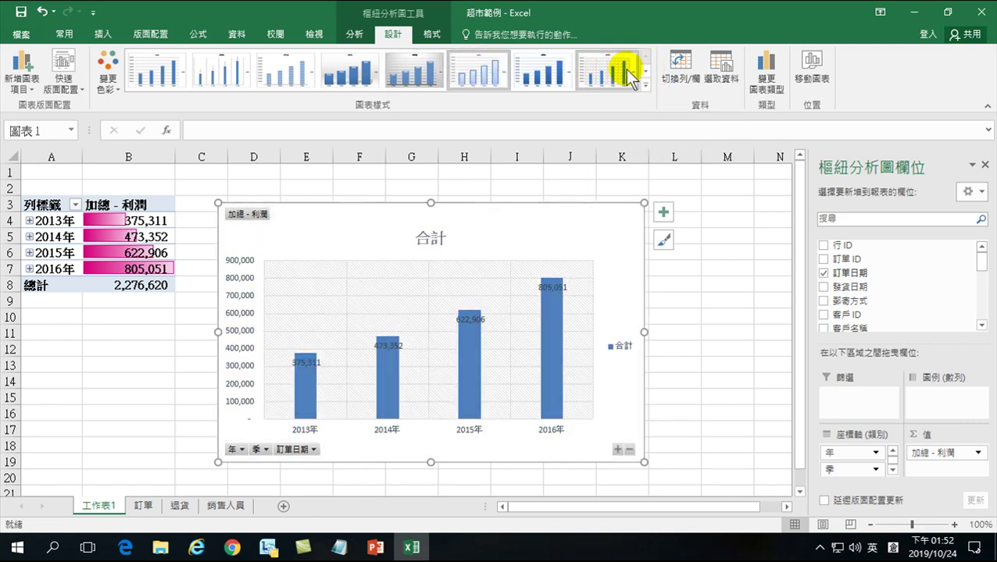
left_click(645, 70)
left_click(417, 63)
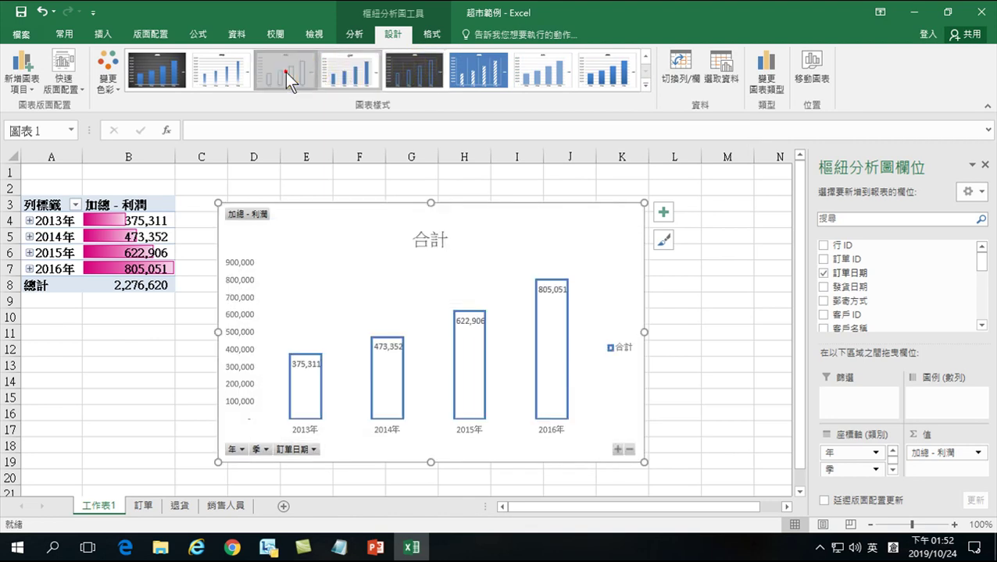
left_click(480, 69)
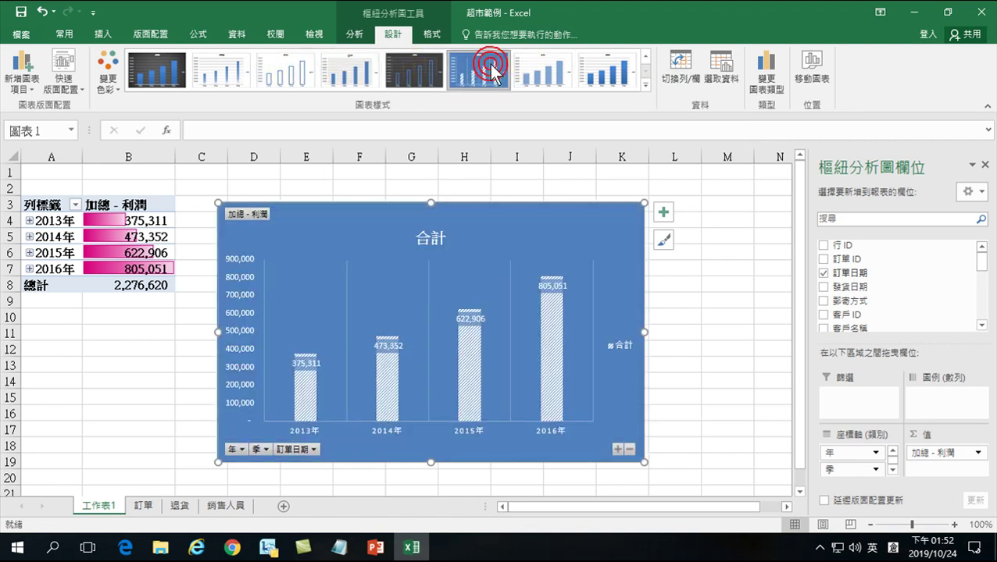
left_click(552, 72)
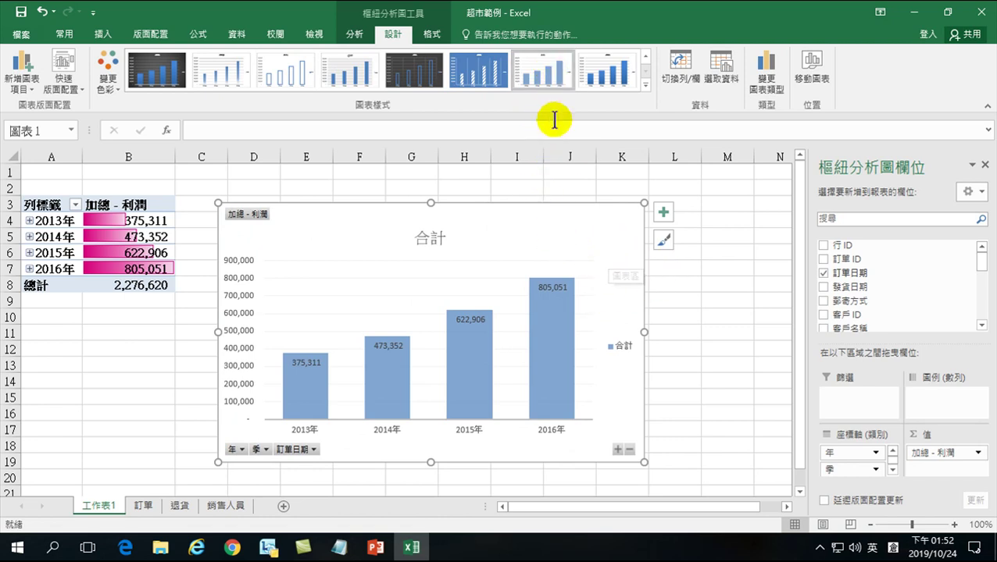
left_click(612, 73)
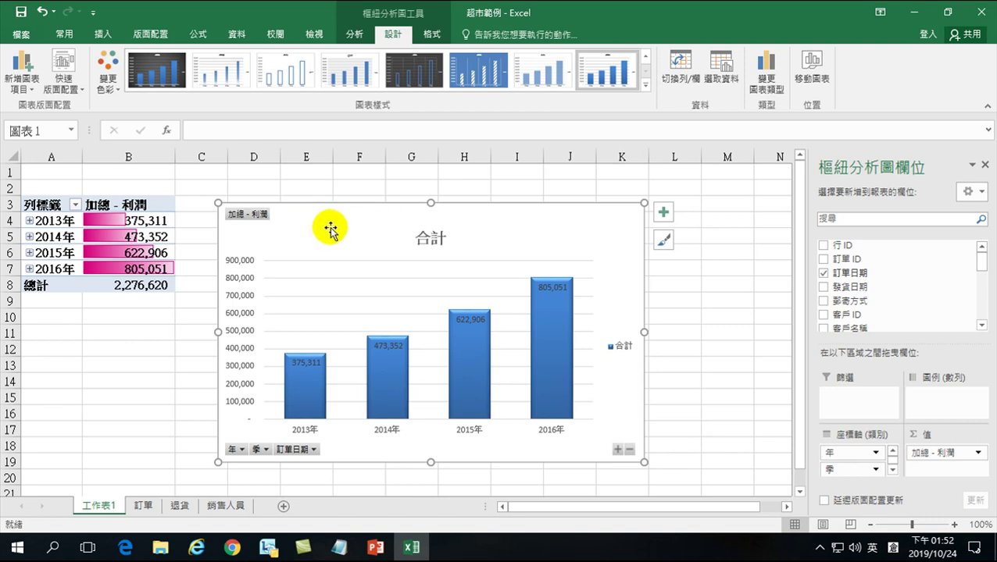
Copy the pivot chart, and open the 各年統計分析 presentation at slide 2 with its links updated
left_click(65, 35)
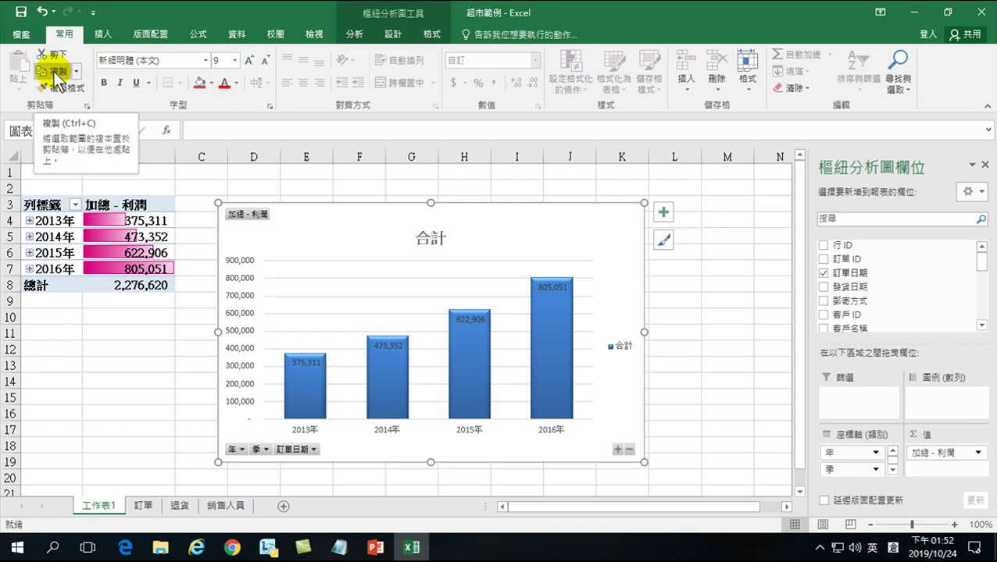
left_click(57, 72)
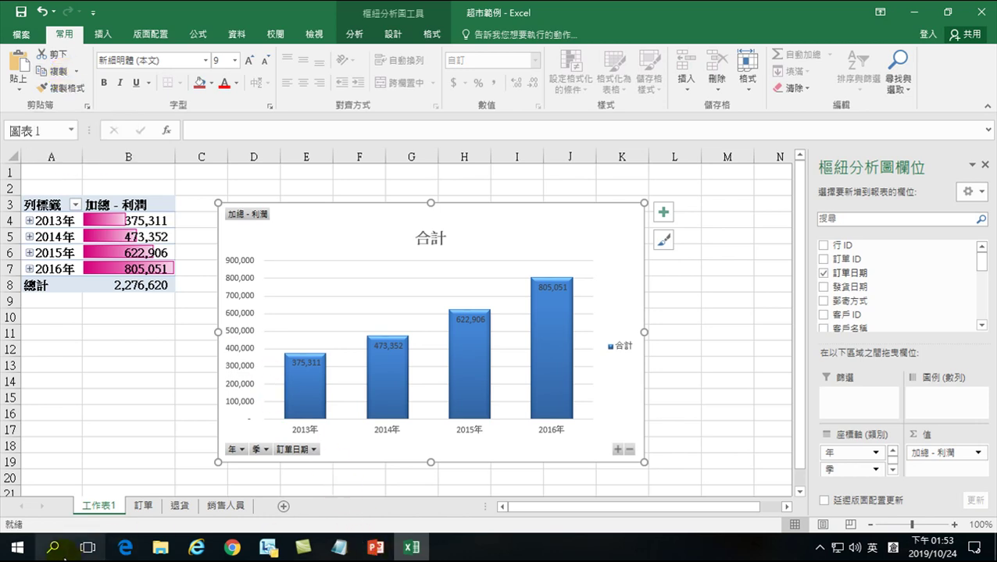
left_click(160, 548)
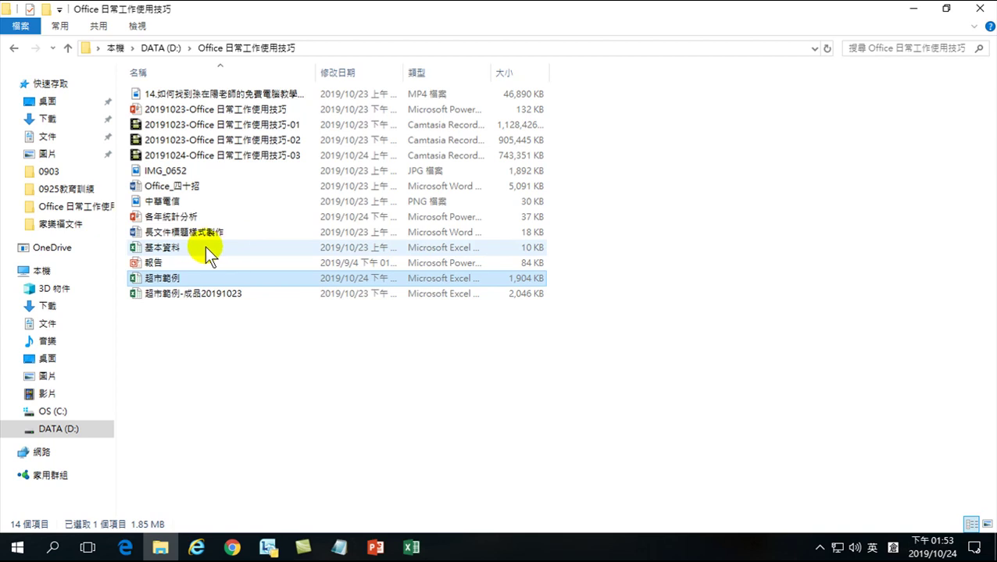
double_click(158, 216)
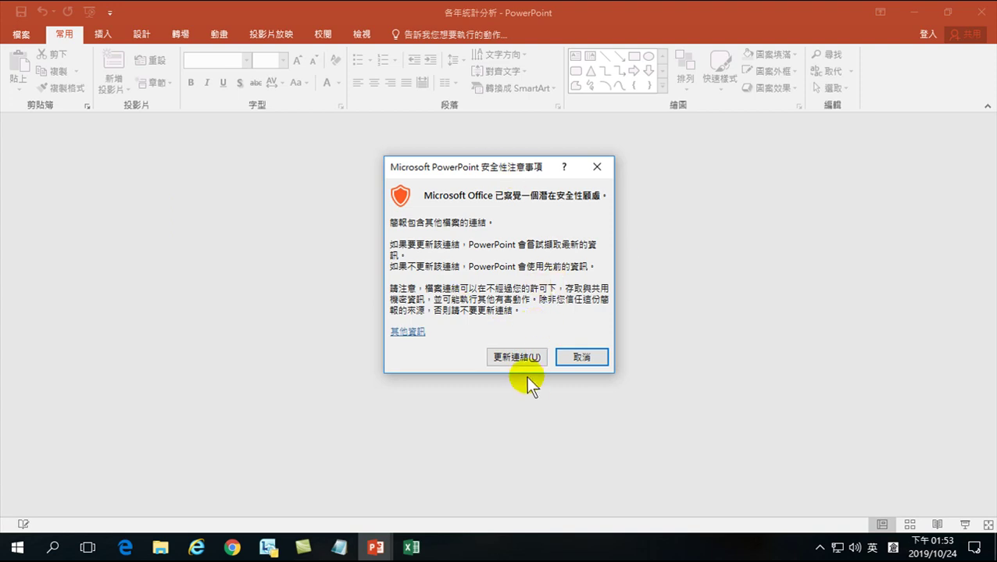
left_click(513, 359)
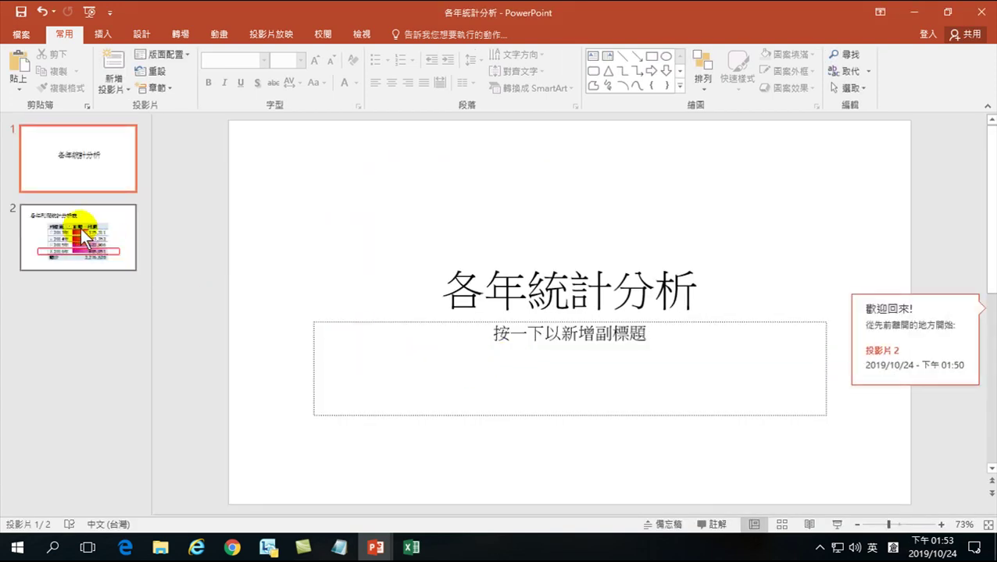
left_click(102, 218)
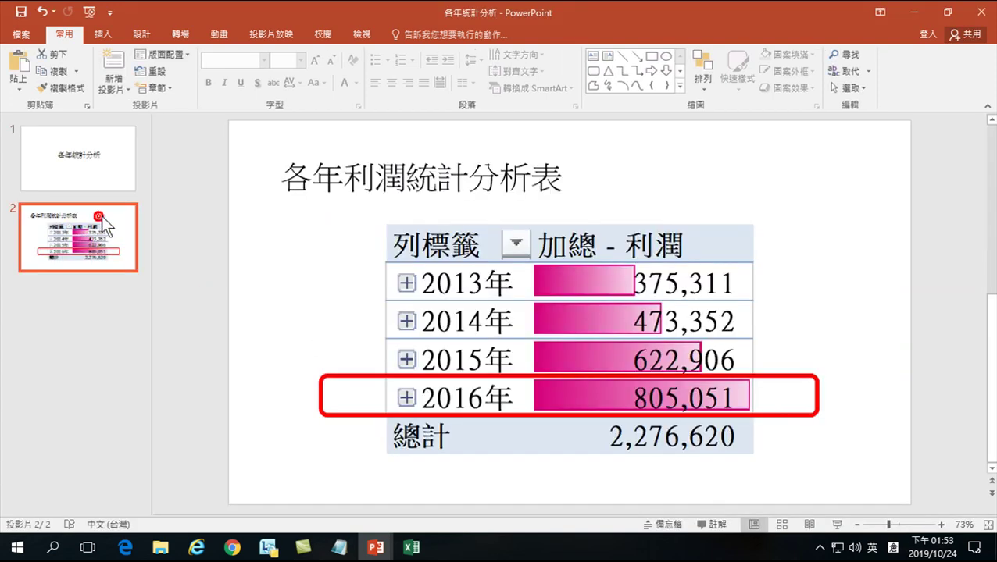
Add a new slide after slide 2 titled 各年利潤統計圖 and place the cursor in its content placeholder
left_click(114, 64)
left_click(353, 187)
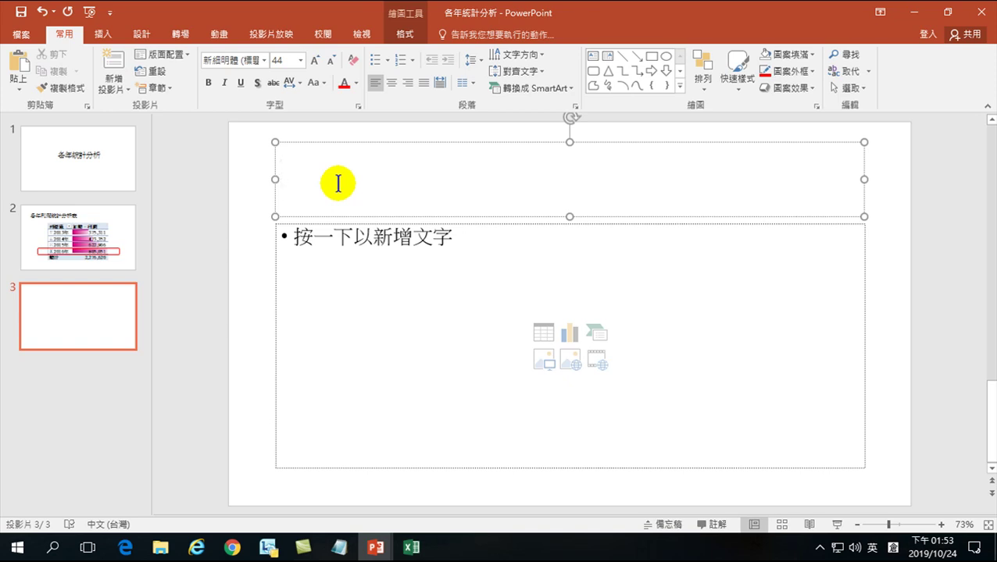
type("he")
key("BackSpace")
key("BackSpace")
key("shift")
type("he oq hdln e")
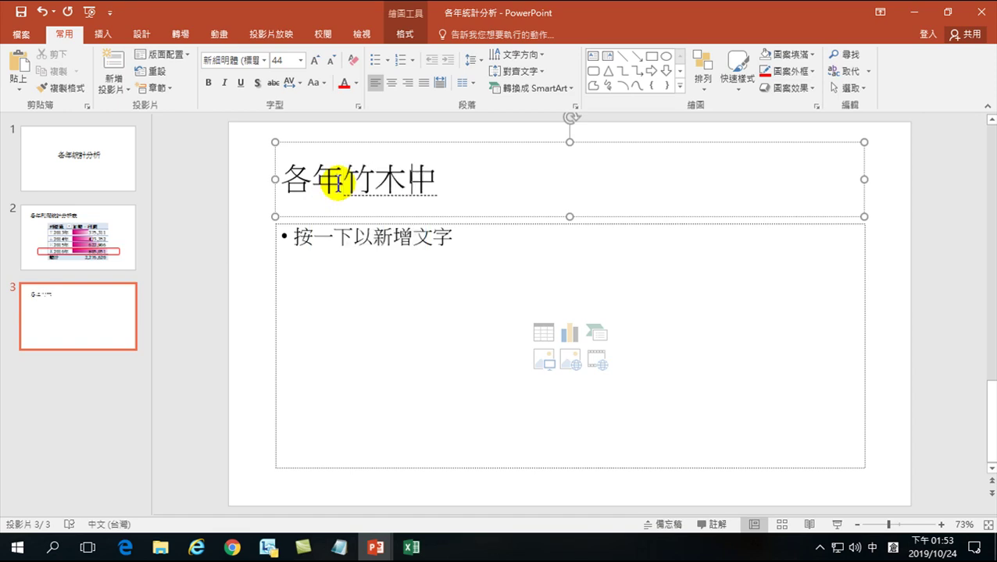
type("ang vfyiu yr")
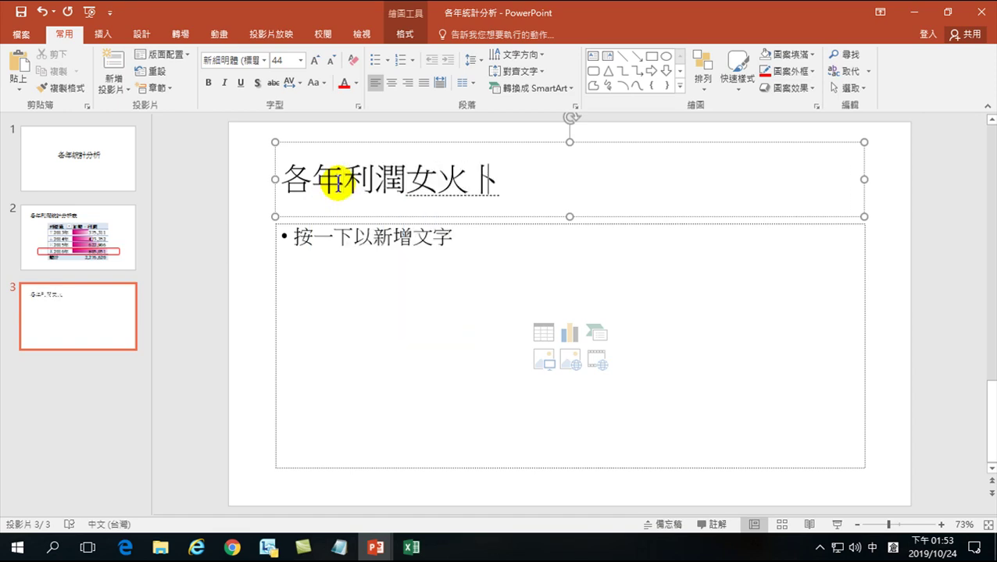
type("j wrlb")
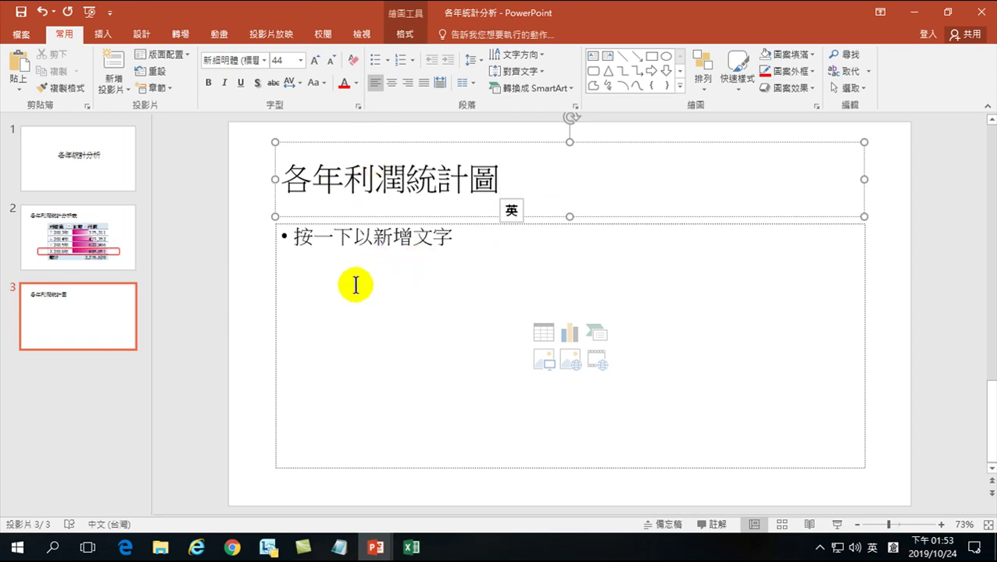
left_click(321, 257)
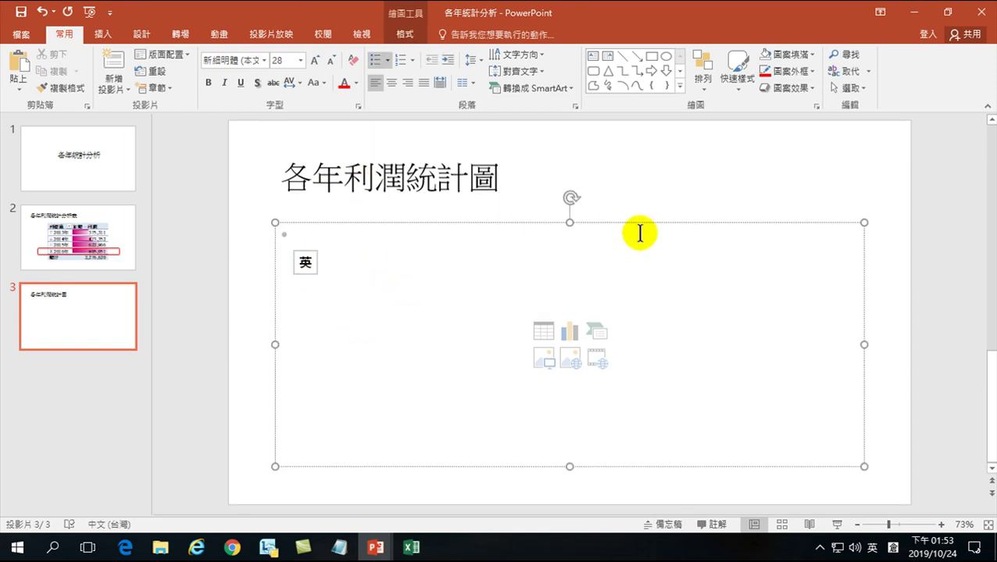